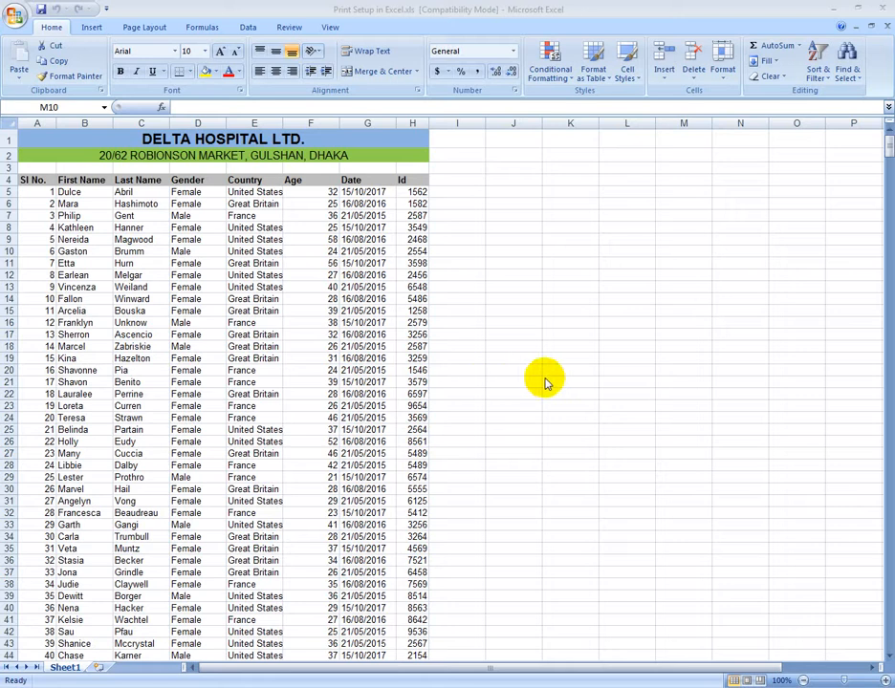
# Step: Open the print preview of the hospital sheet and examine the first page from its title rows to its last record
pyautogui.click(554, 345)
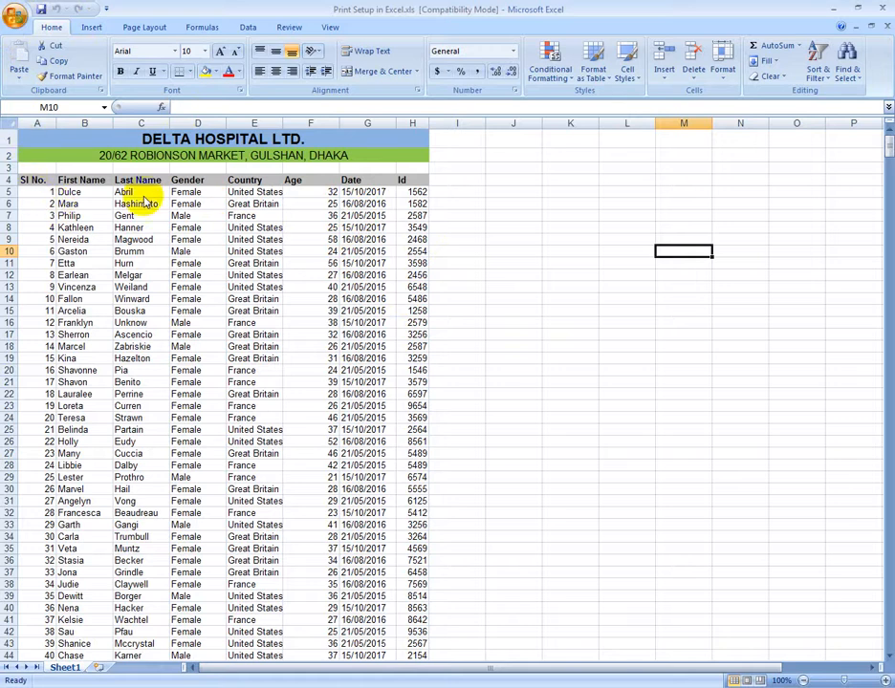
pyautogui.hotkey('ctrl', 'F2')
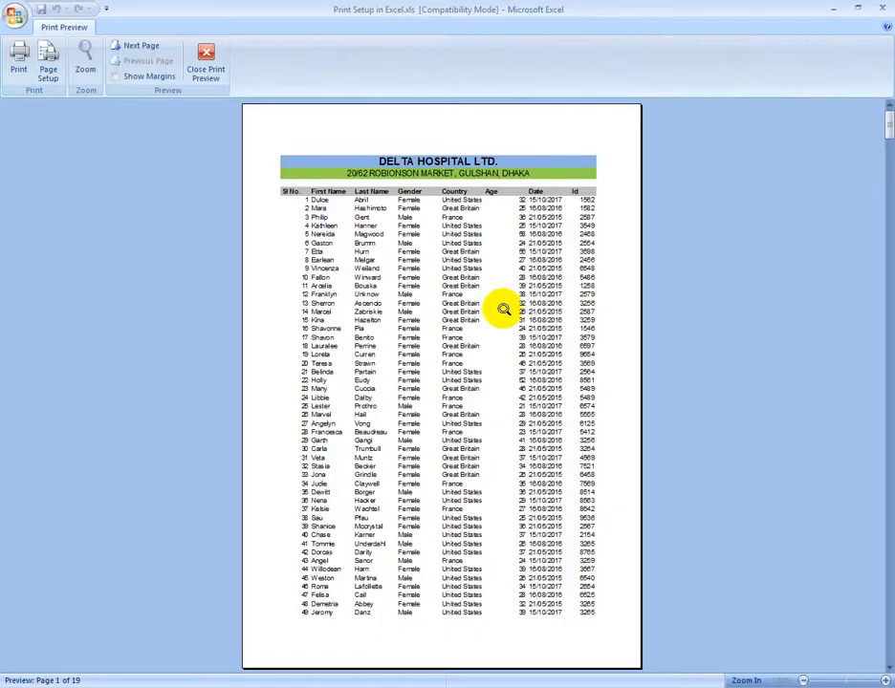
pyautogui.click(504, 309)
pyautogui.click(507, 312)
pyautogui.click(524, 322)
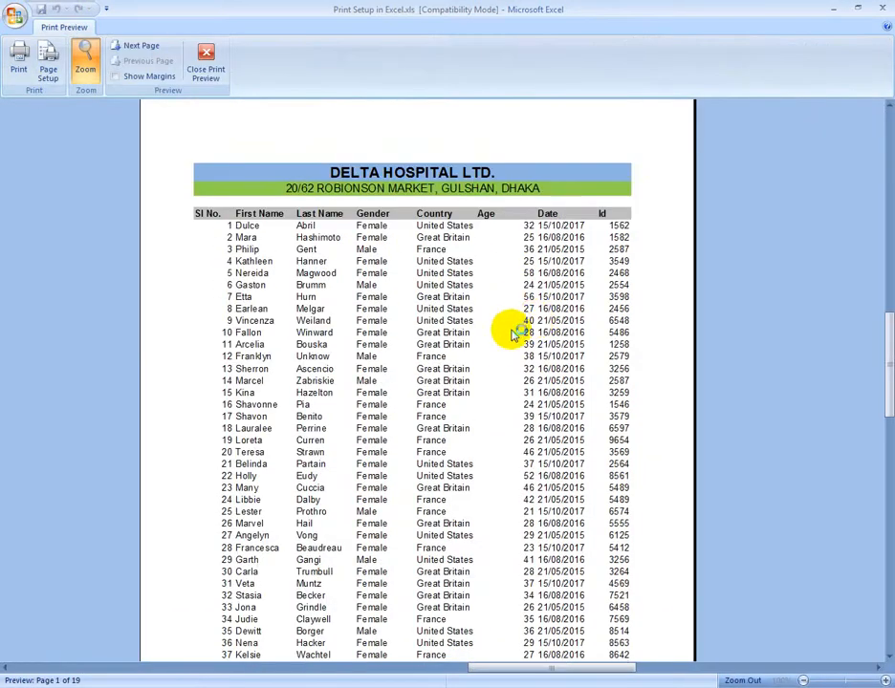
pyautogui.scroll(-5, 475, 345)
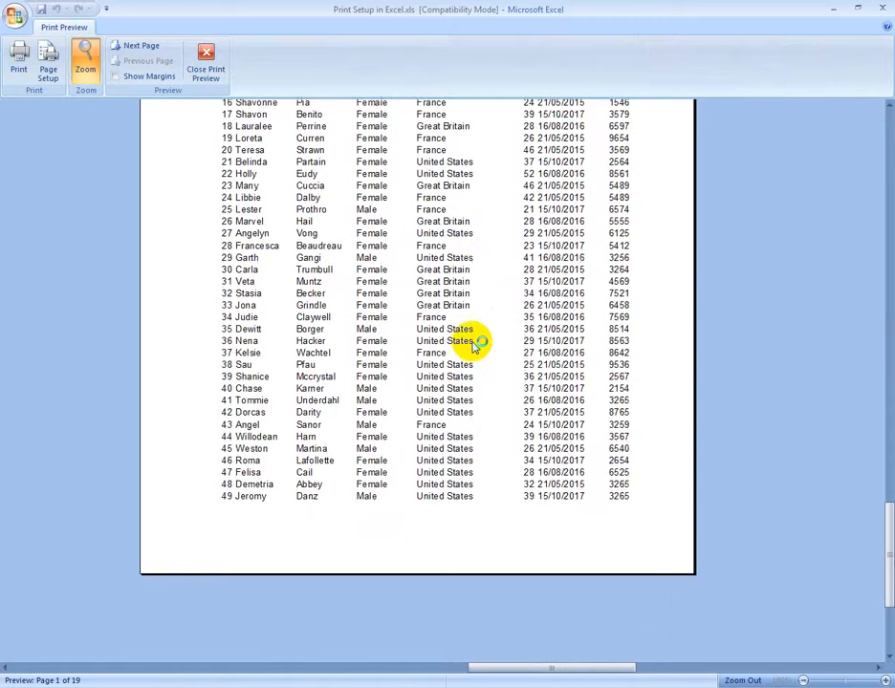
pyautogui.click(475, 345)
pyautogui.click(86, 58)
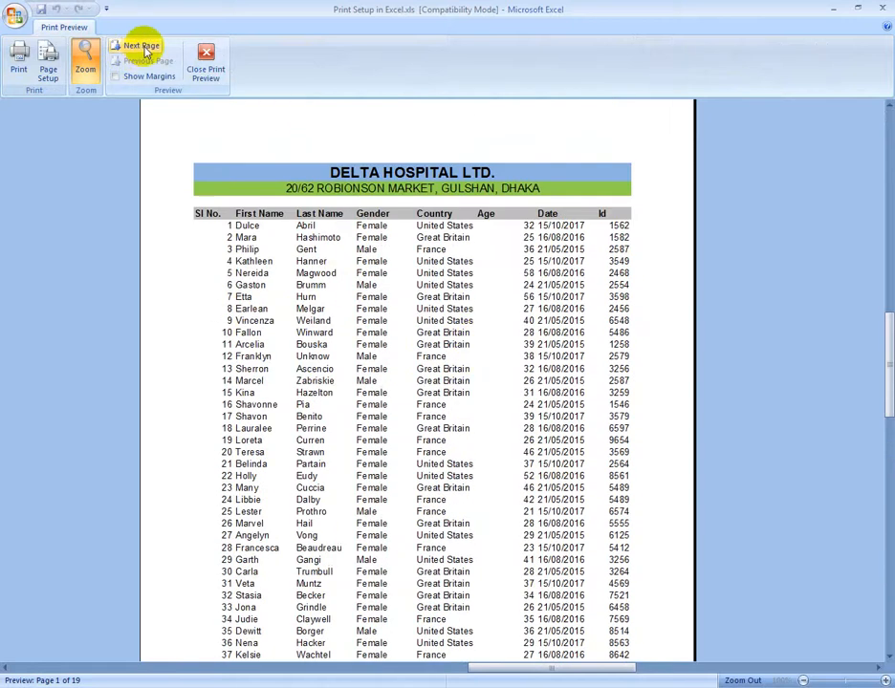
# Step: Check the preview pages through page 3 for title rows, show the margin guides, and close the preview
pyautogui.click(141, 46)
pyautogui.click(142, 46)
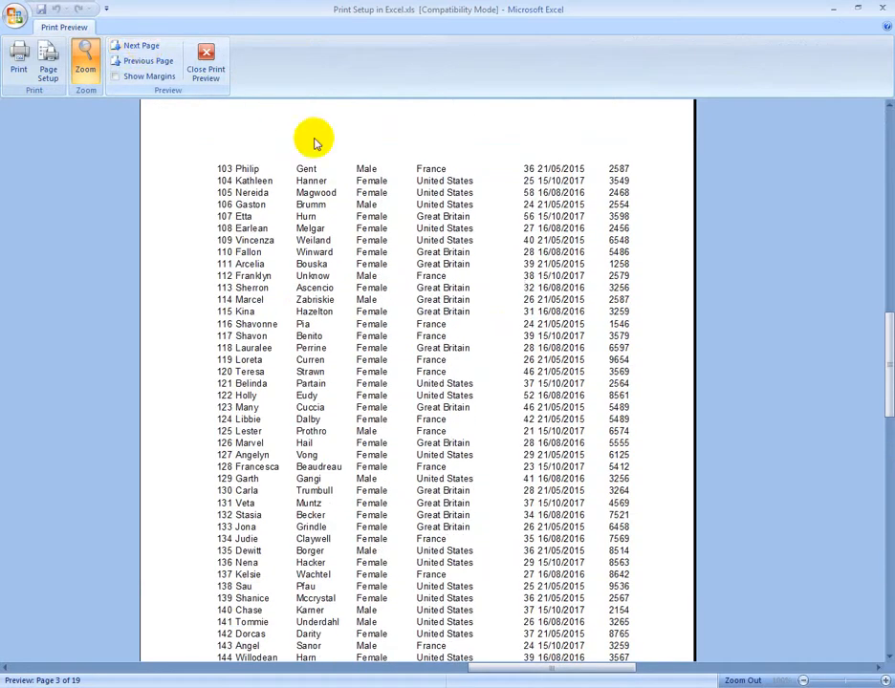
pyautogui.scroll(-3, 533, 299)
pyautogui.scroll(-2, 531, 298)
pyautogui.scroll(7, 524, 295)
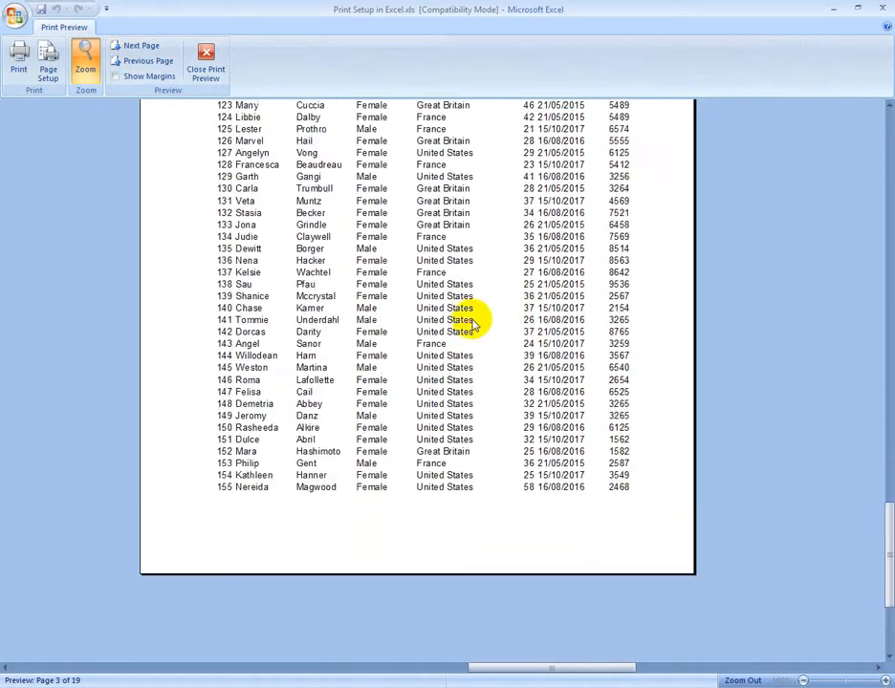
pyautogui.click(144, 82)
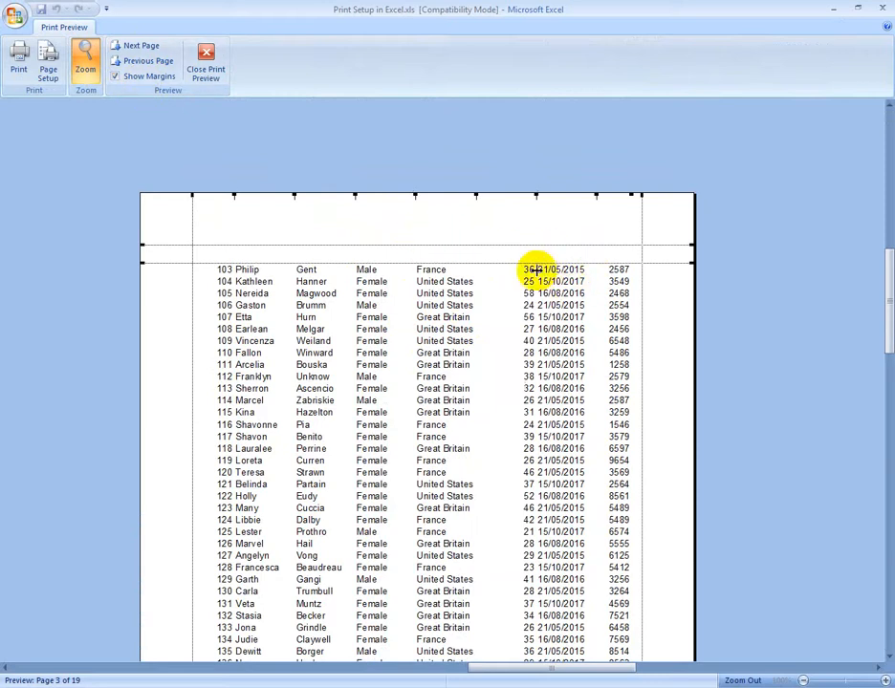
pyautogui.click(207, 65)
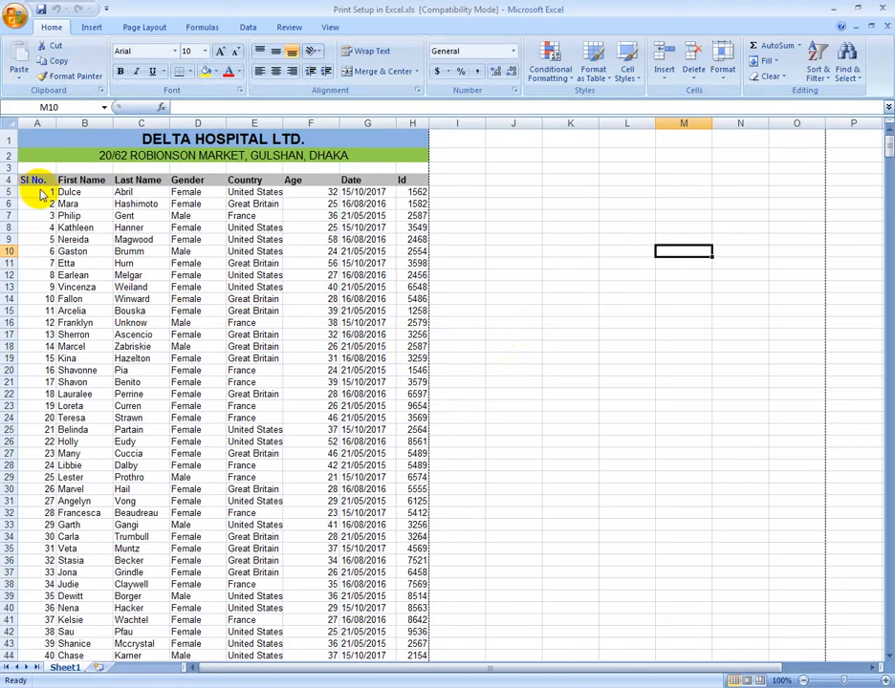
# Step: Preview the sheet again and compare the top of page 1 with the following pages, then return to the worksheet
pyautogui.hotkey('ctrl', 'F2')
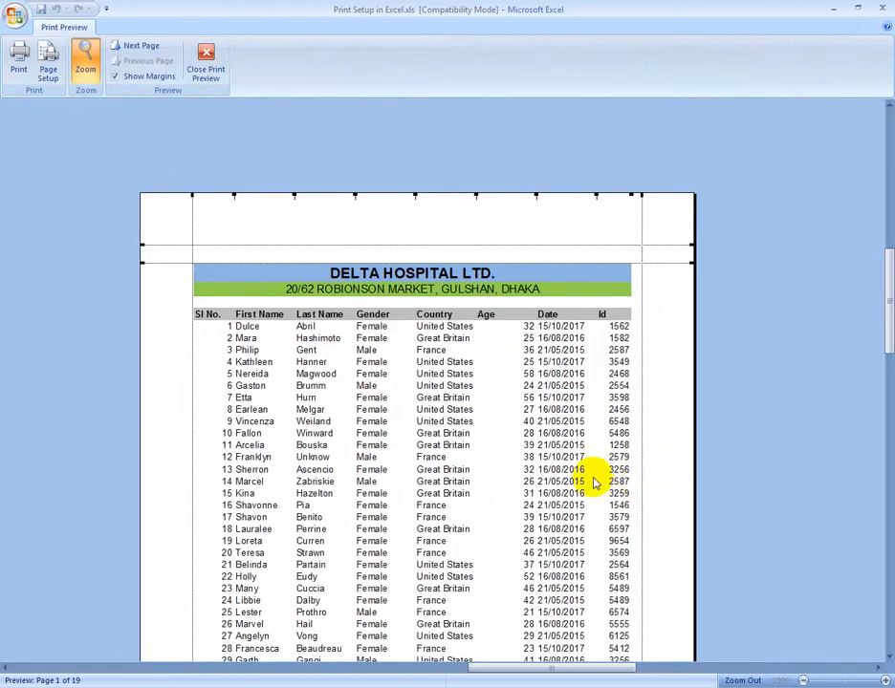
pyautogui.scroll(-5, 475, 453)
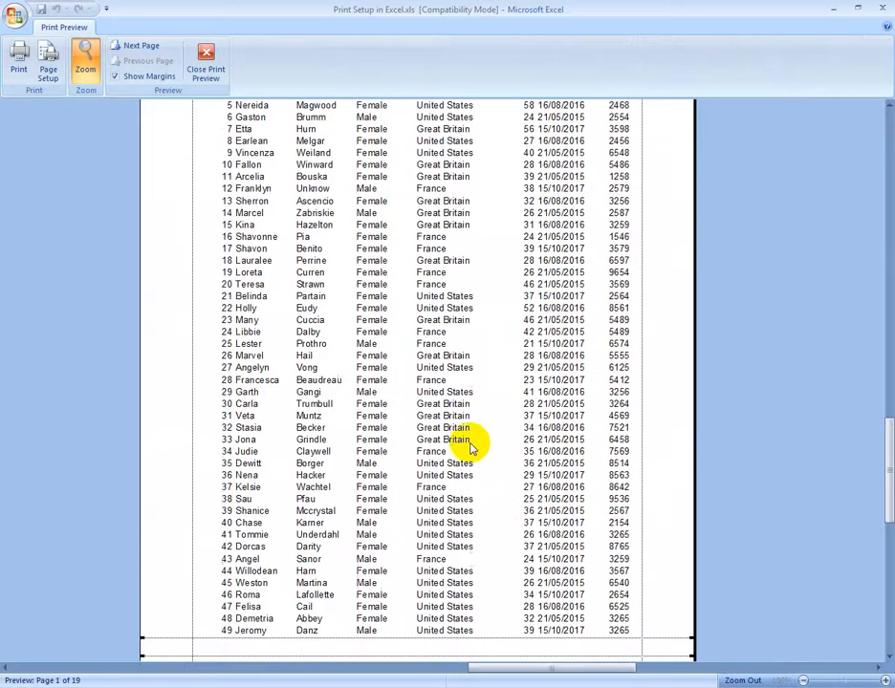
pyautogui.scroll(5, 450, 435)
pyautogui.click(139, 47)
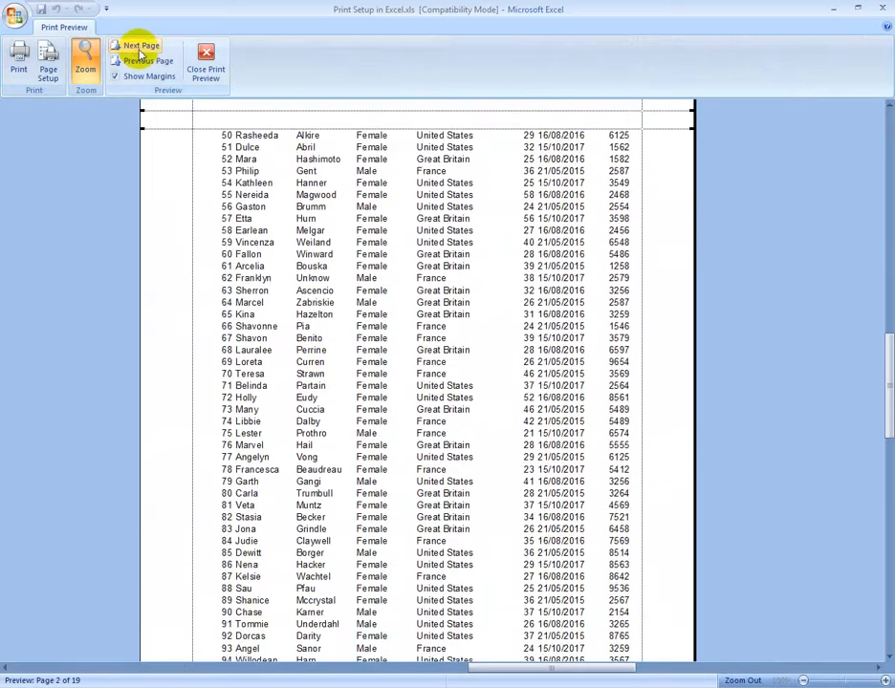
pyautogui.click(136, 46)
pyautogui.click(134, 60)
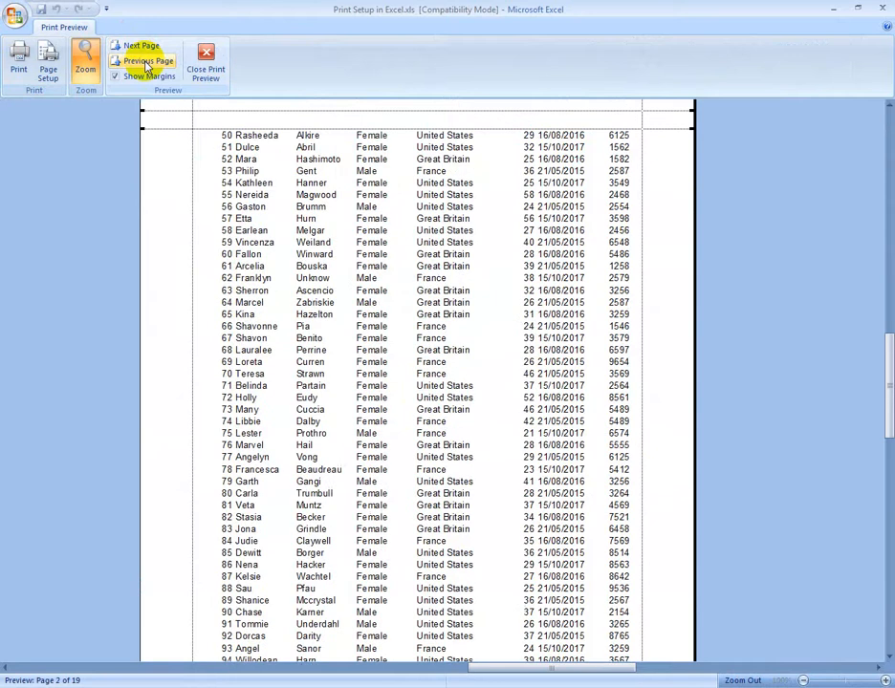
pyautogui.click(145, 60)
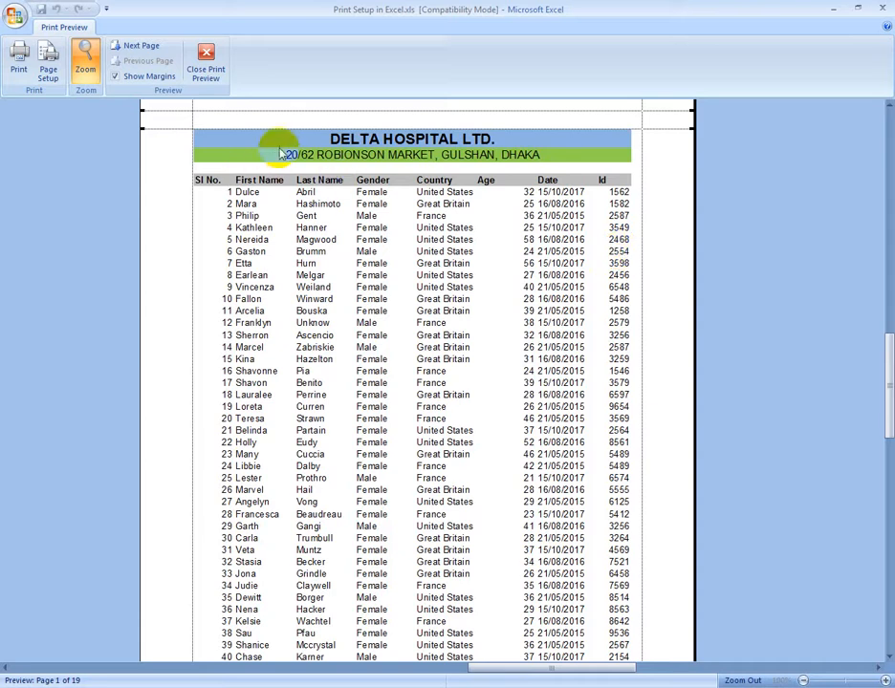
pyautogui.click(206, 65)
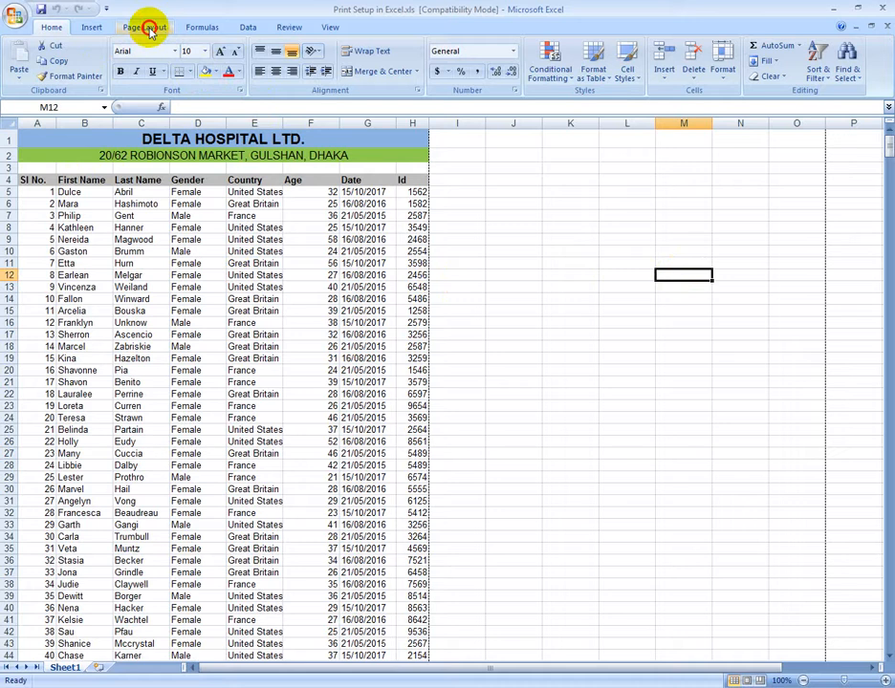
# Step: Set the print titles so that rows 1 to 4 ($1:$4) repeat at the top of every printed page
pyautogui.click(148, 28)
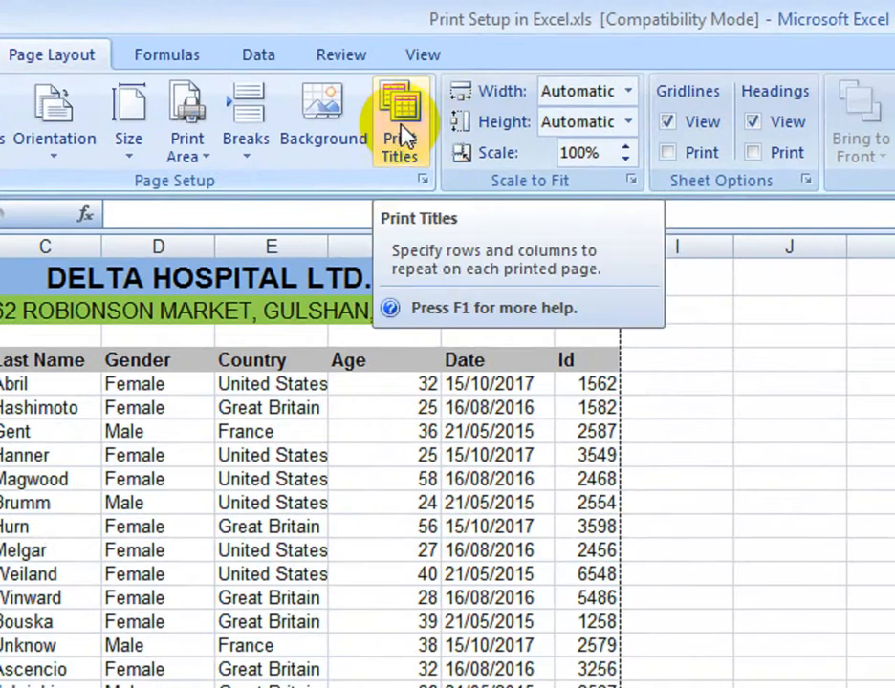
pyautogui.click(405, 134)
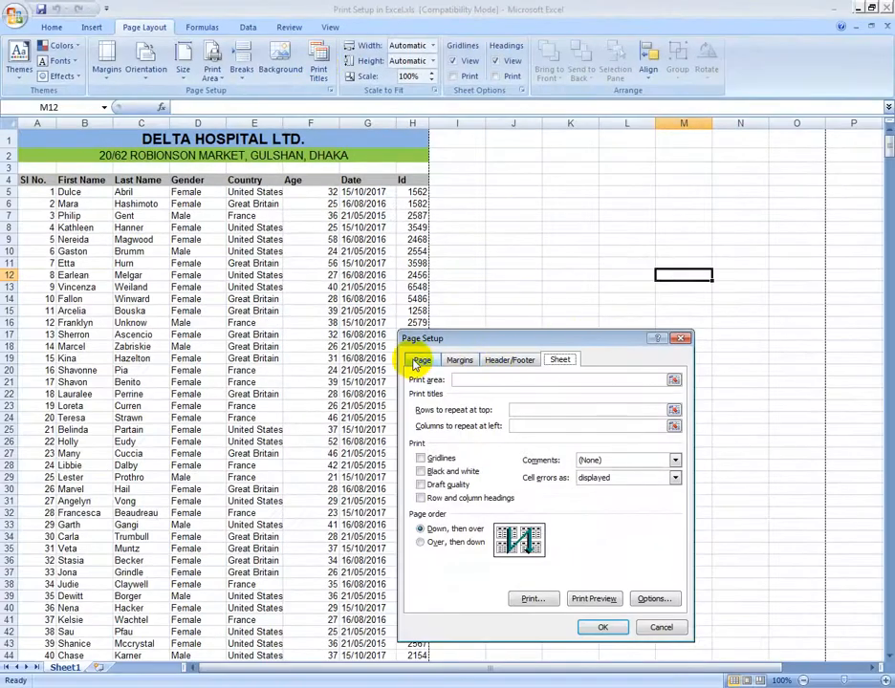
pyautogui.click(422, 360)
pyautogui.click(559, 360)
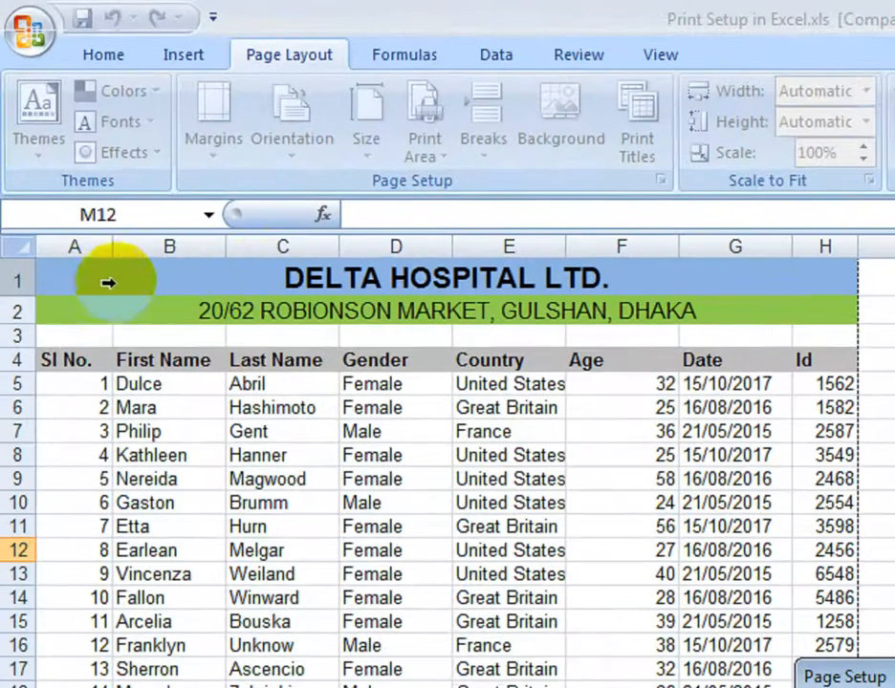
pyautogui.moveTo(72, 279); pyautogui.dragTo(100, 355)
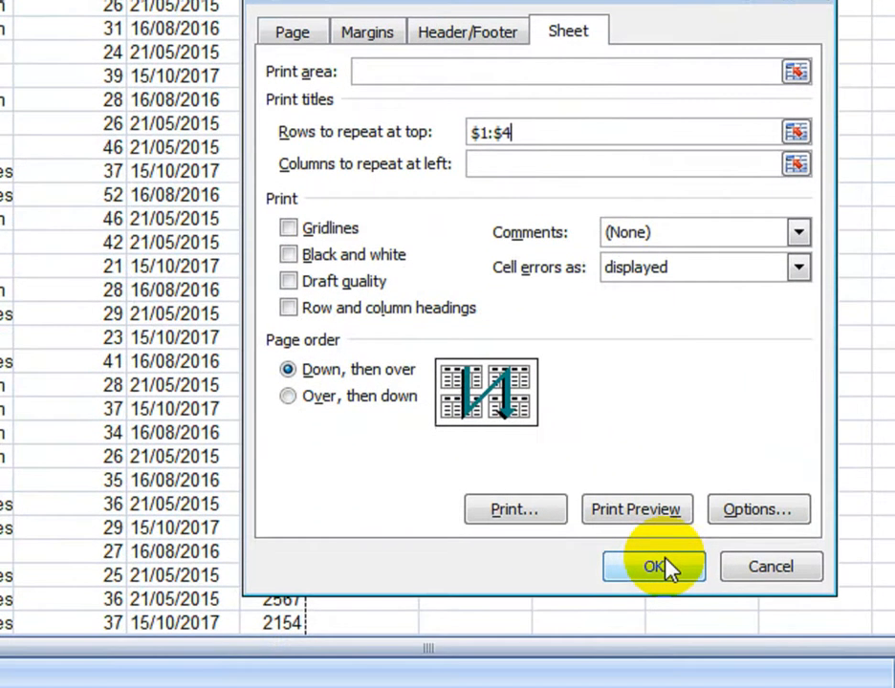
pyautogui.click(659, 567)
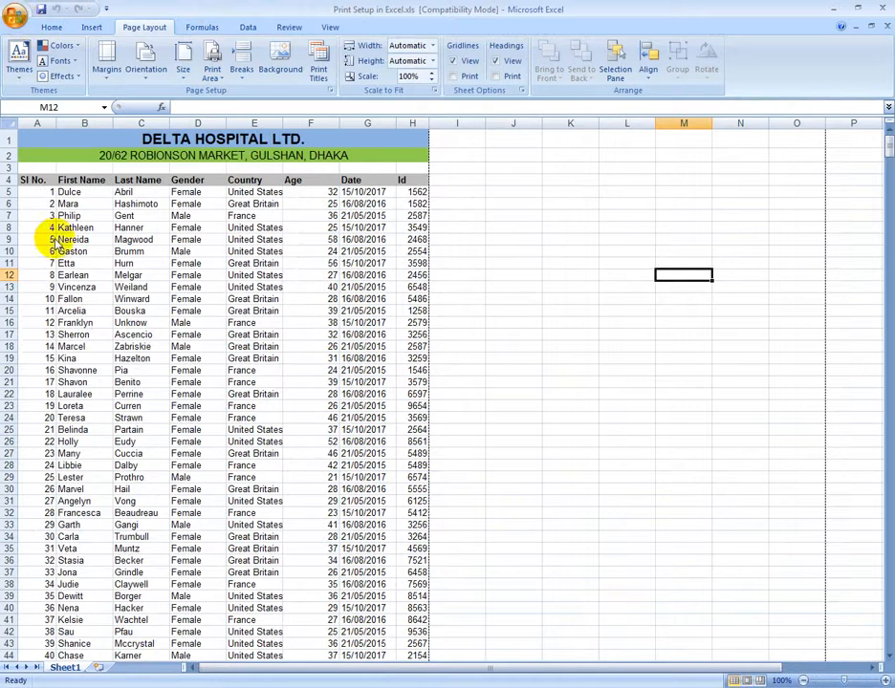
# Step: Open the print preview and check pages 1 to 3 for the repeated hospital title and column header rows
pyautogui.hotkey('ctrl', 'F2')
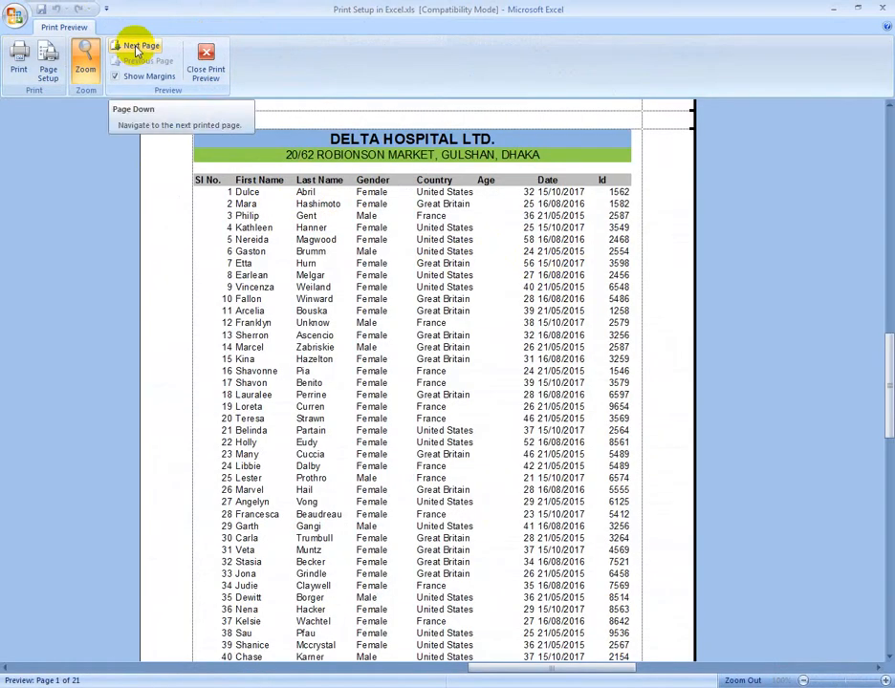
pyautogui.scroll(-3, 455, 239)
pyautogui.scroll(3, 466, 247)
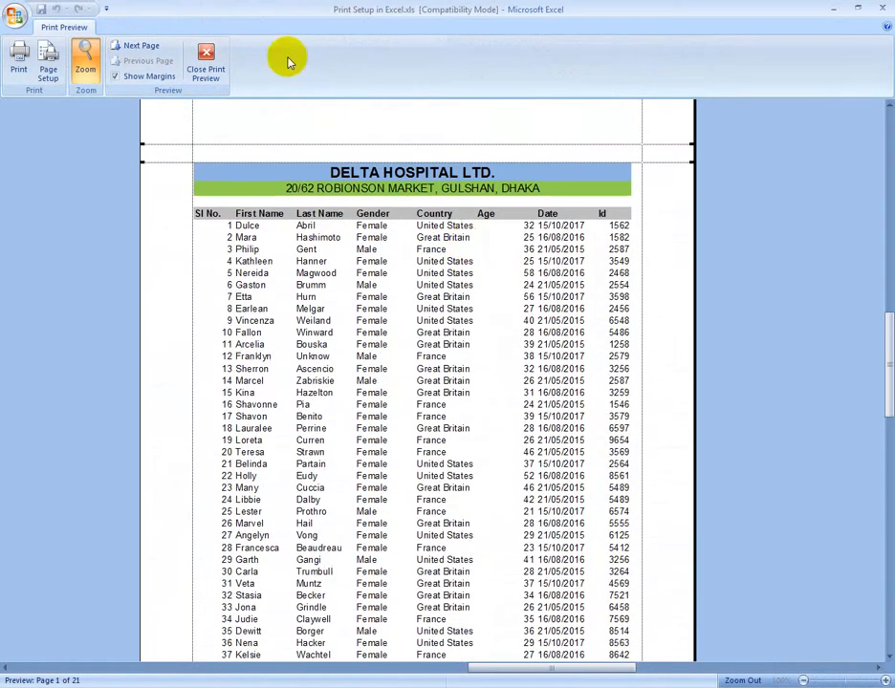
pyautogui.click(150, 45)
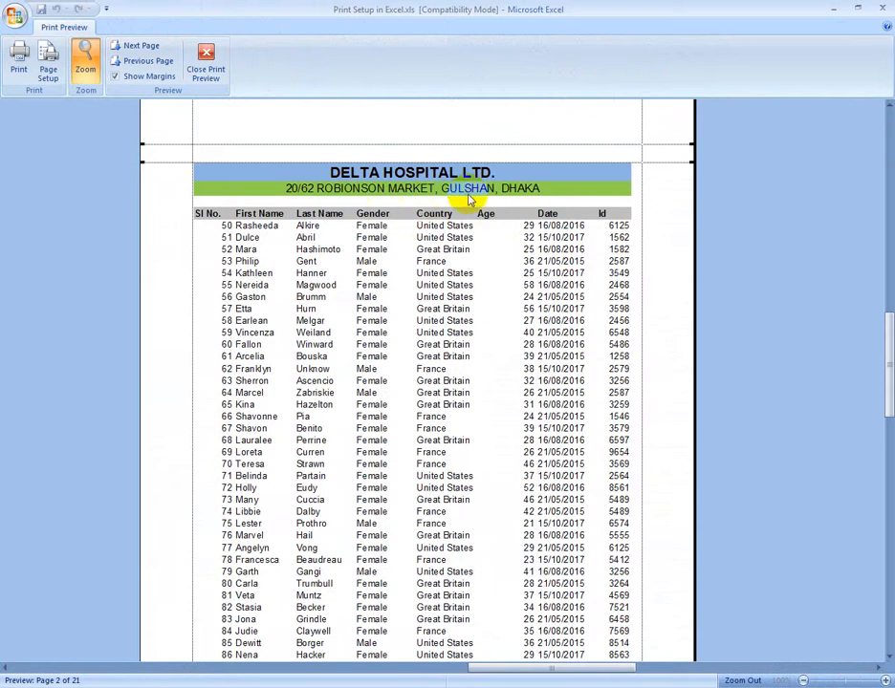
pyautogui.click(131, 48)
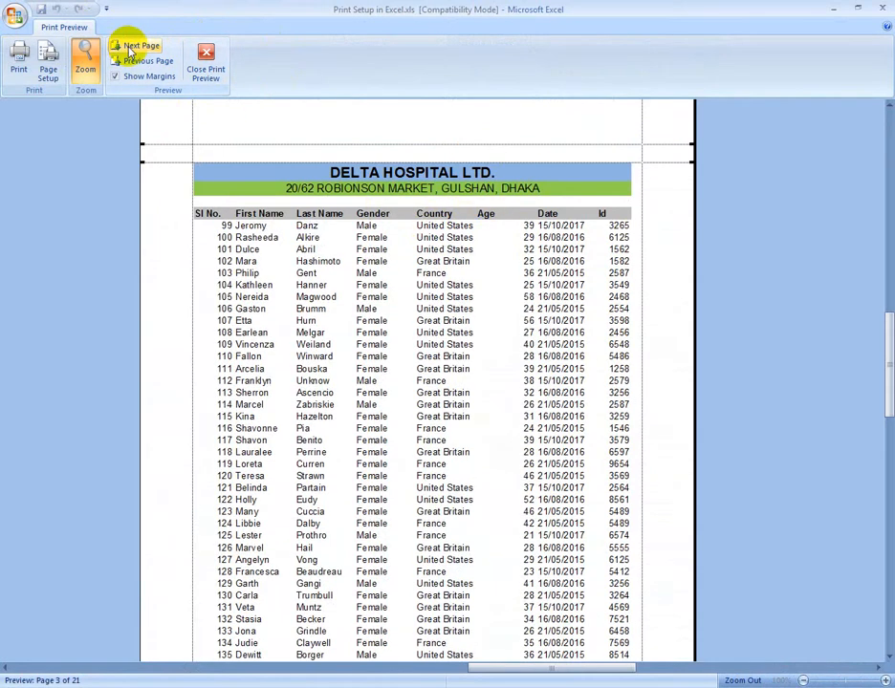
pyautogui.scroll(-5, 560, 369)
pyautogui.scroll(2, 566, 336)
pyautogui.scroll(4, 565, 331)
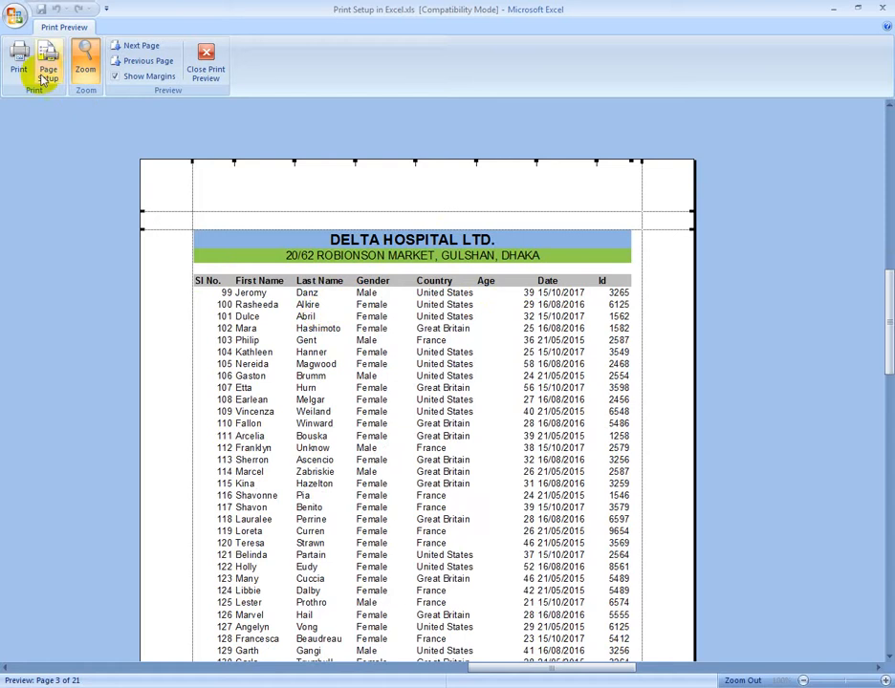
pyautogui.scroll(-5, 543, 380)
pyautogui.scroll(3, 545, 382)
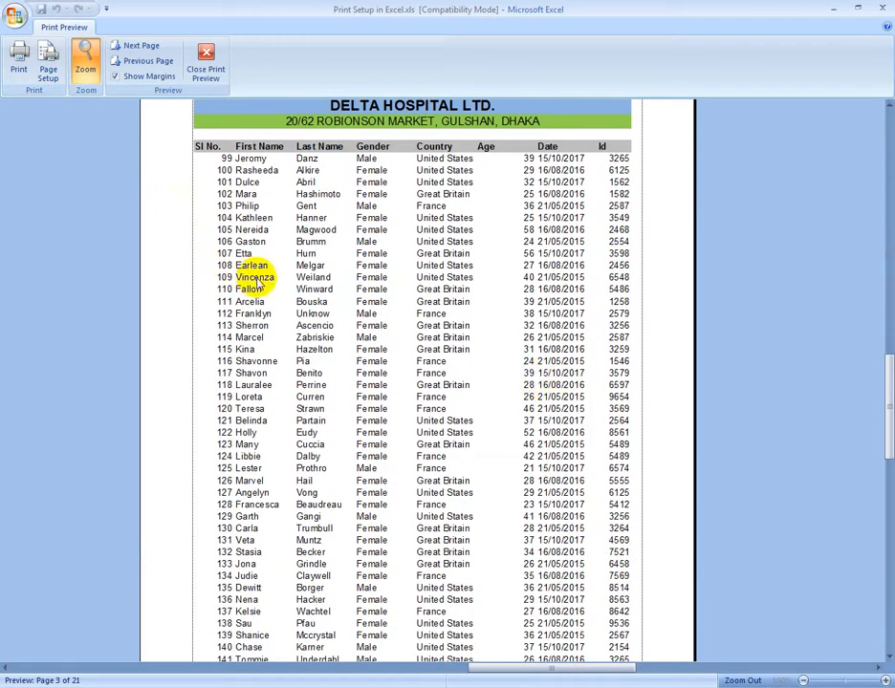
# Step: Add a page-number footer to the printout from the preview's page setup, using the built-in "Page 3" format
pyautogui.click(48, 59)
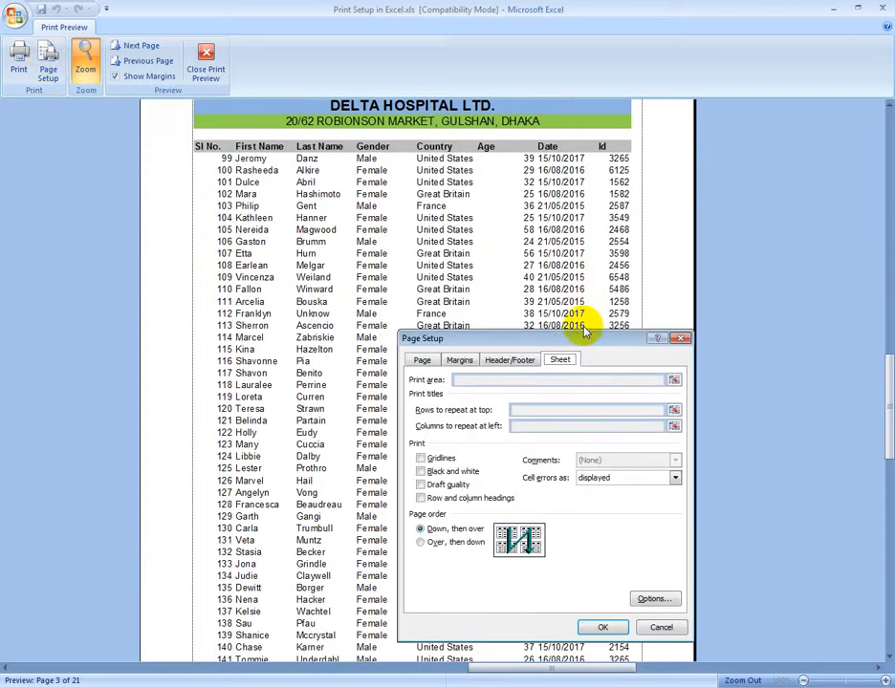
pyautogui.click(513, 361)
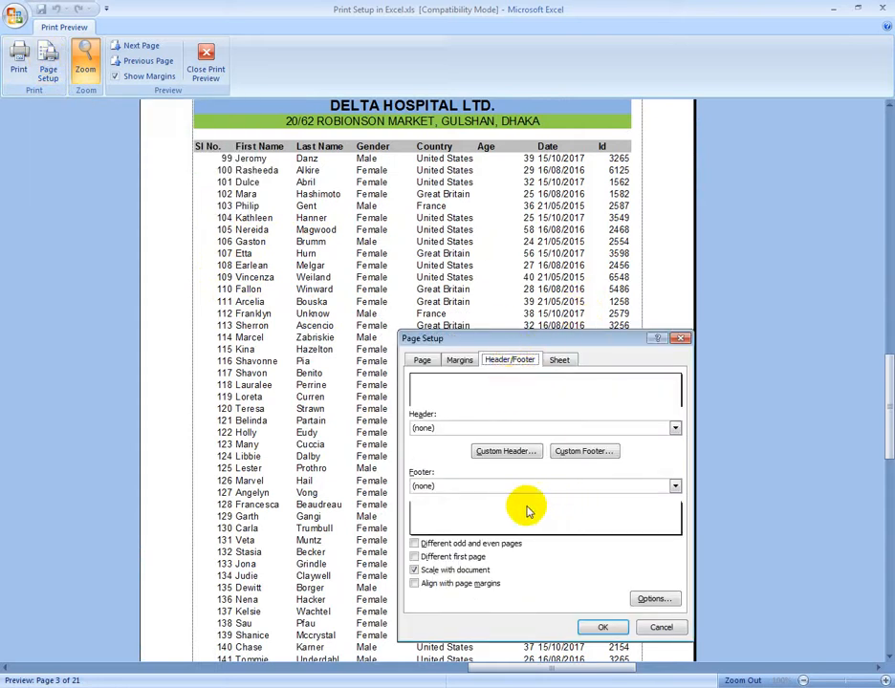
pyautogui.click(497, 489)
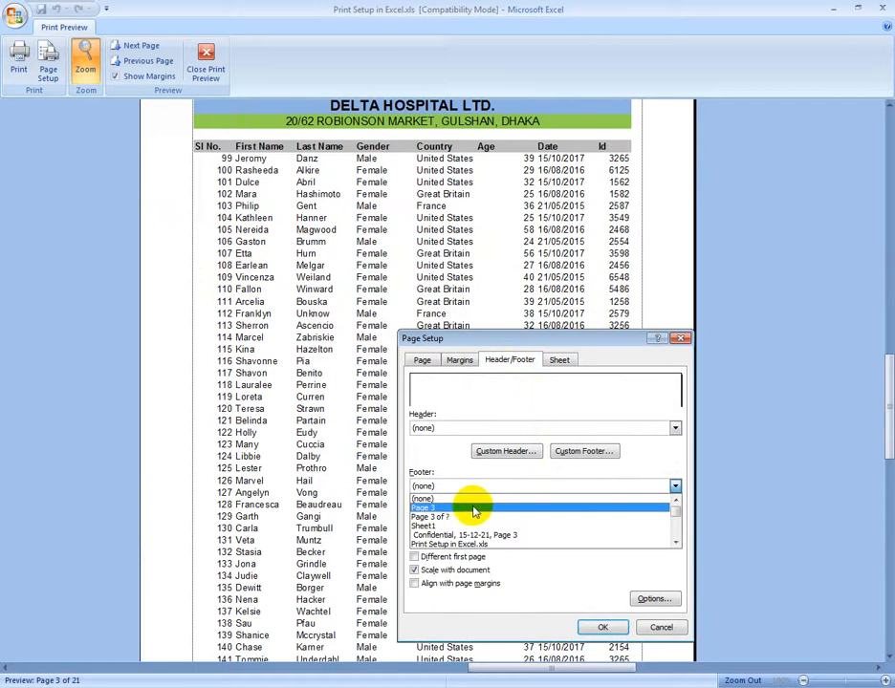
pyautogui.click(473, 509)
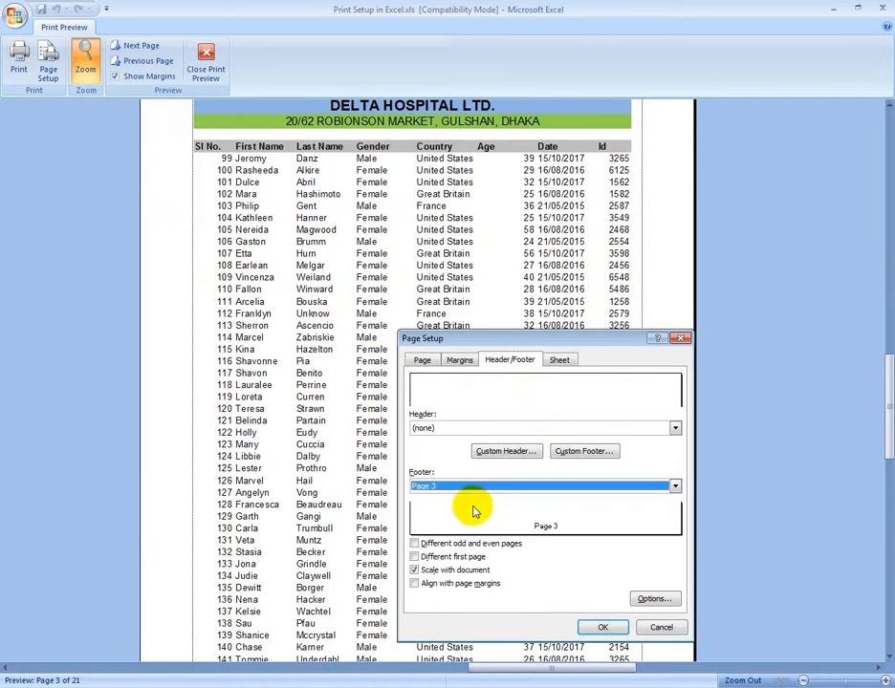
pyautogui.click(603, 627)
# Step: Go through the preview from page 4 to page 9 and check the page number in the footer
pyautogui.click(132, 47)
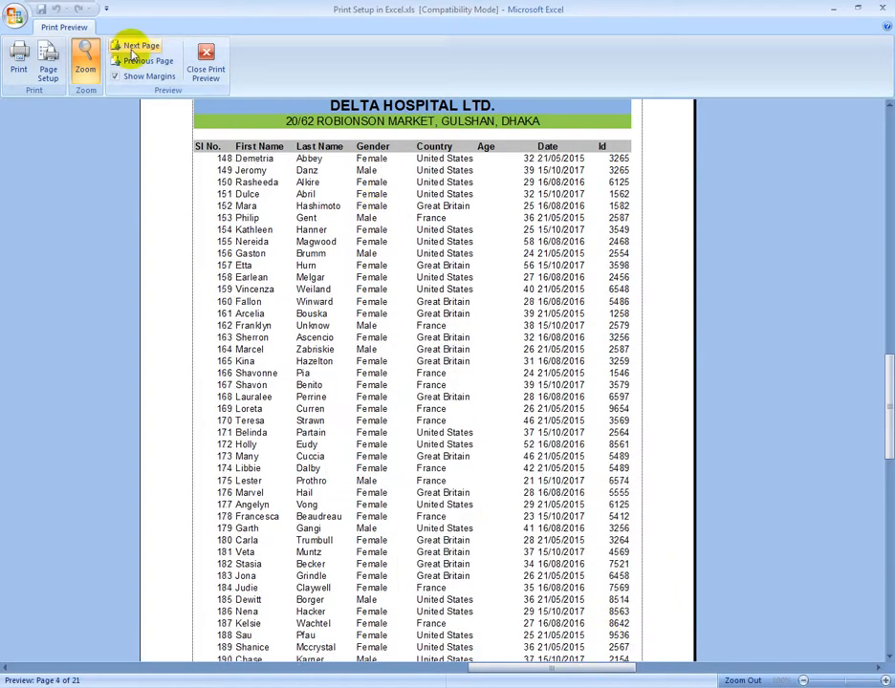
pyautogui.click(132, 49)
pyautogui.click(131, 46)
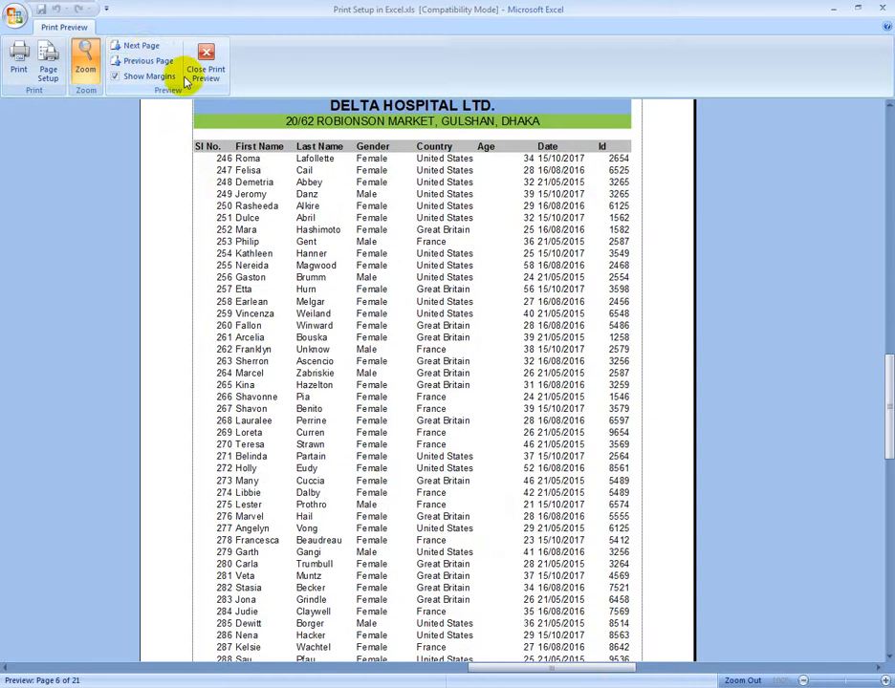
pyautogui.scroll(-7, 473, 354)
pyautogui.scroll(5, 485, 404)
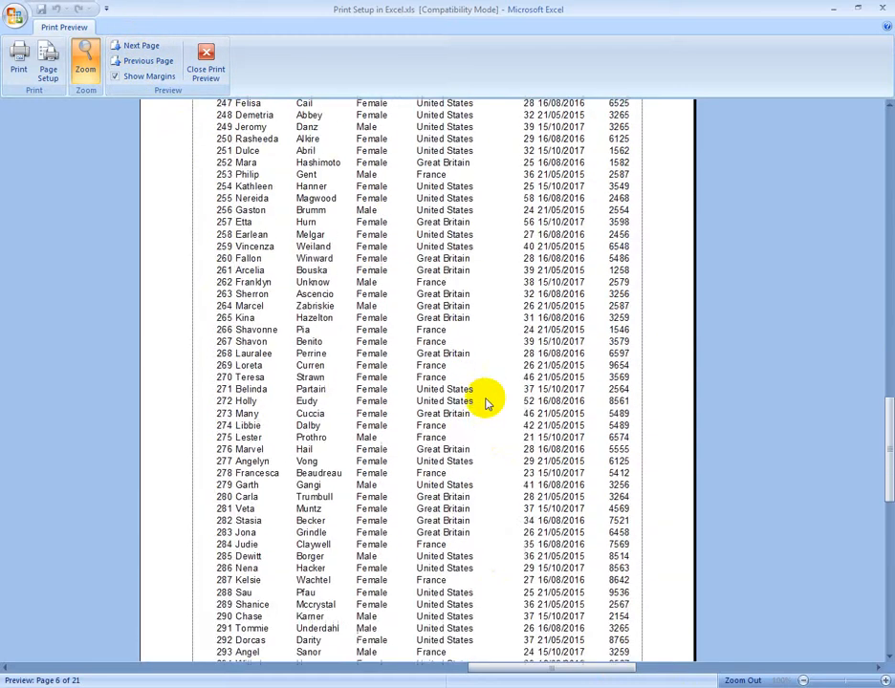
pyautogui.scroll(3, 486, 404)
pyautogui.click(159, 45)
pyautogui.click(161, 46)
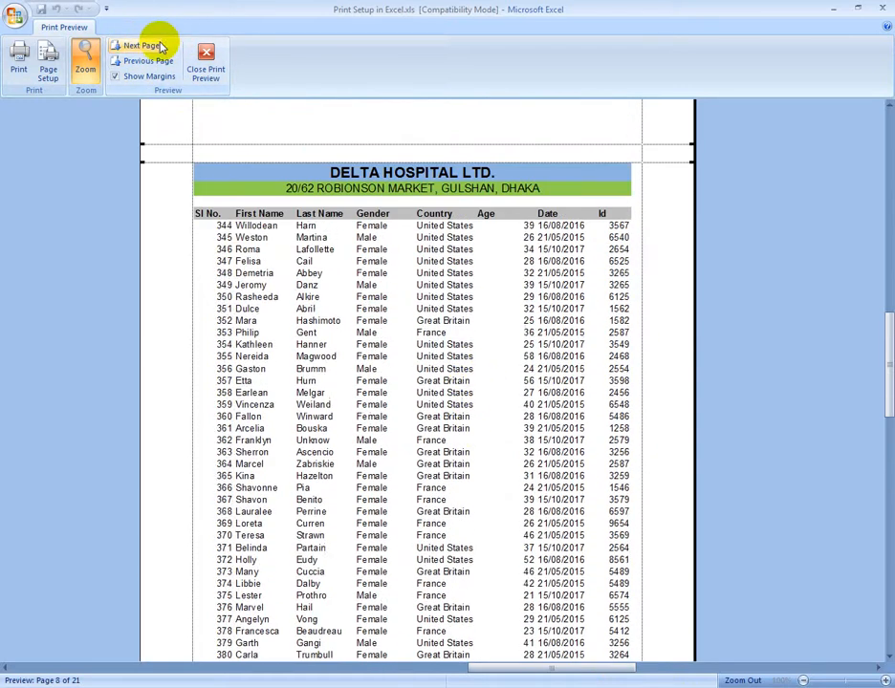
pyautogui.click(161, 45)
pyautogui.scroll(-7, 429, 337)
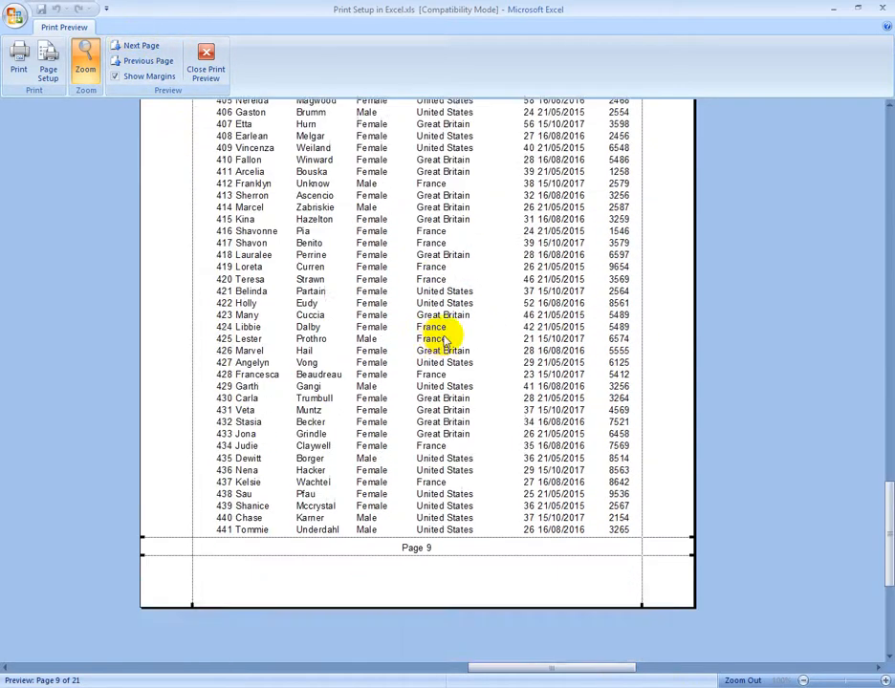
# Step: Close and reopen the print preview, and check page 1 for the hospital title, column headers and footer page number
pyautogui.scroll(4, 434, 326)
pyautogui.click(205, 60)
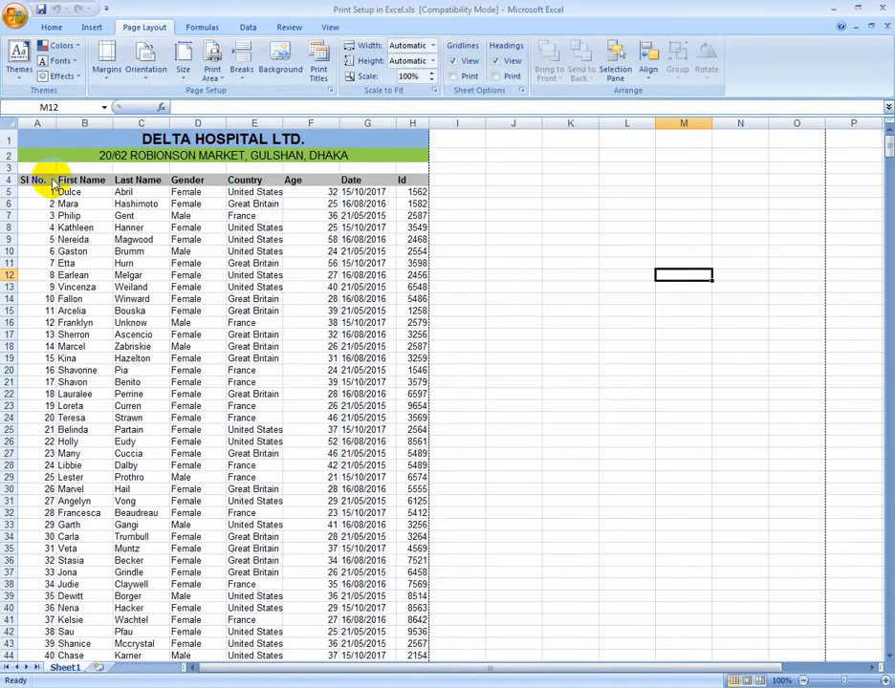
pyautogui.hotkey('ctrl', 'F2')
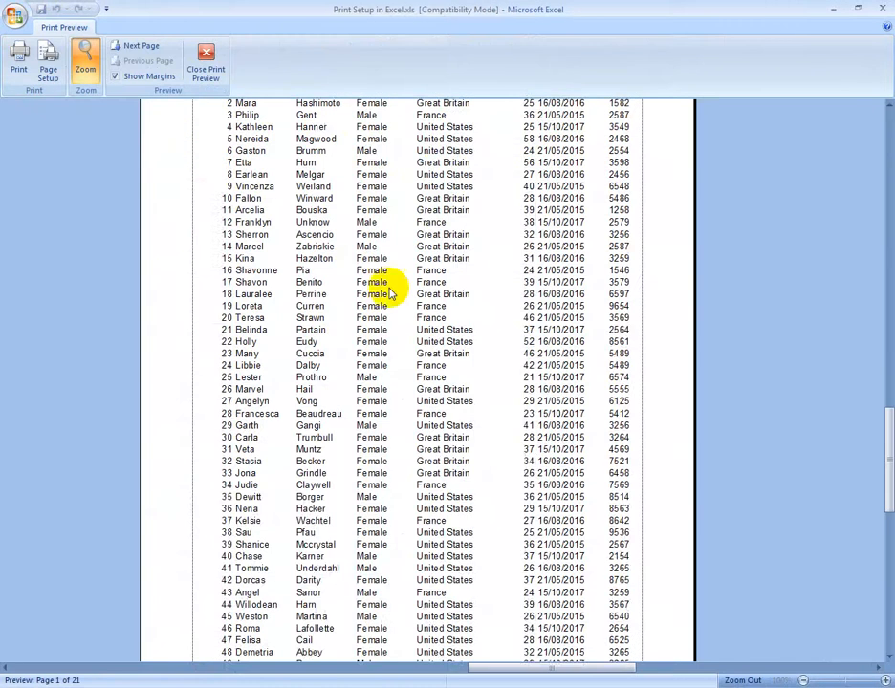
pyautogui.scroll(2, 369, 274)
pyautogui.scroll(-5, 396, 283)
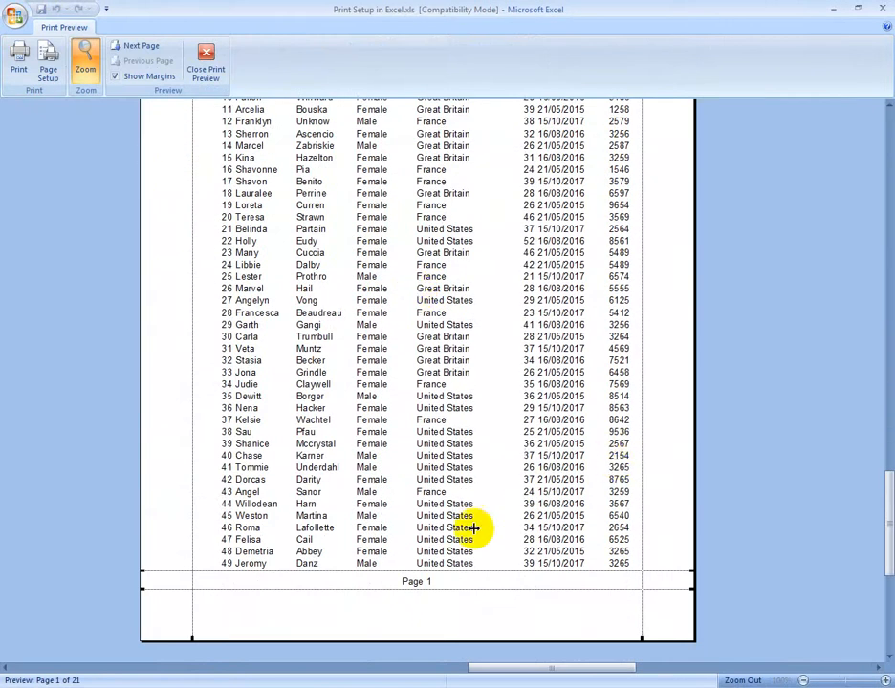
pyautogui.scroll(3, 436, 631)
pyautogui.scroll(-5, 438, 536)
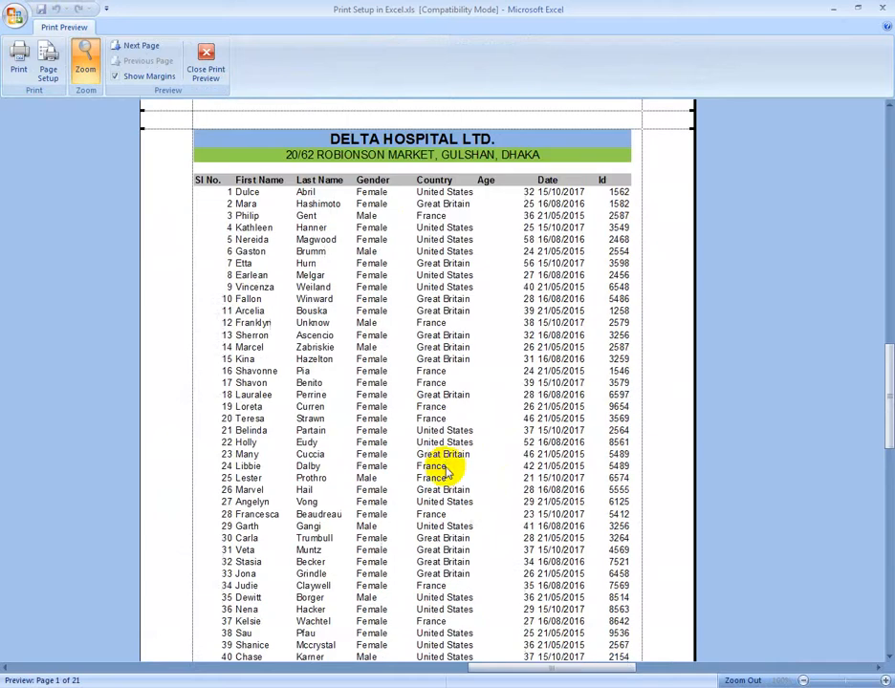
# Step: Advance the preview to page 4 and check its repeated title rows, margins and footer page number
pyautogui.click(141, 48)
pyautogui.click(140, 48)
pyautogui.click(139, 48)
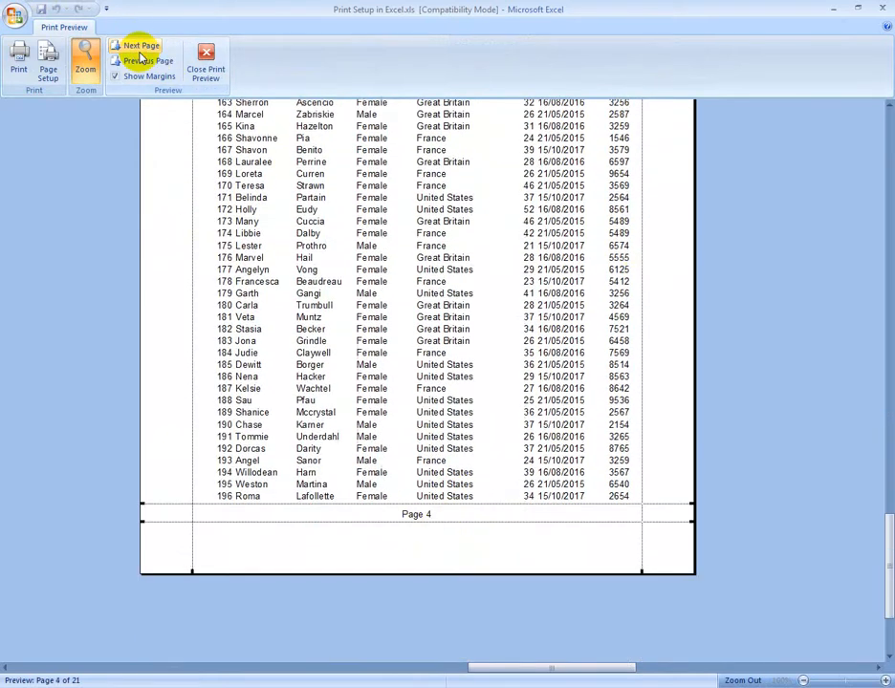
pyautogui.scroll(5, 621, 248)
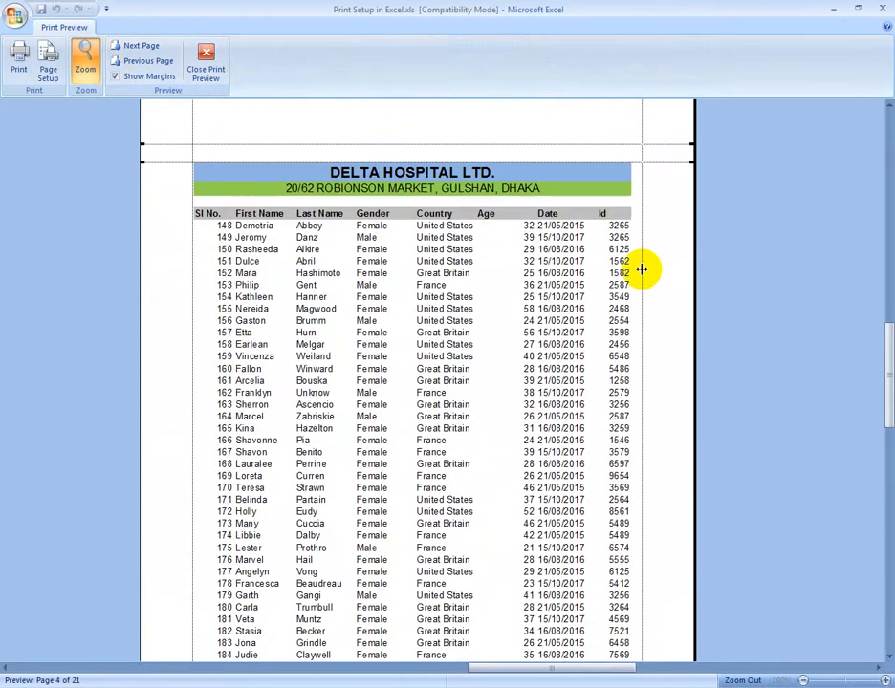
pyautogui.scroll(-5, 669, 287)
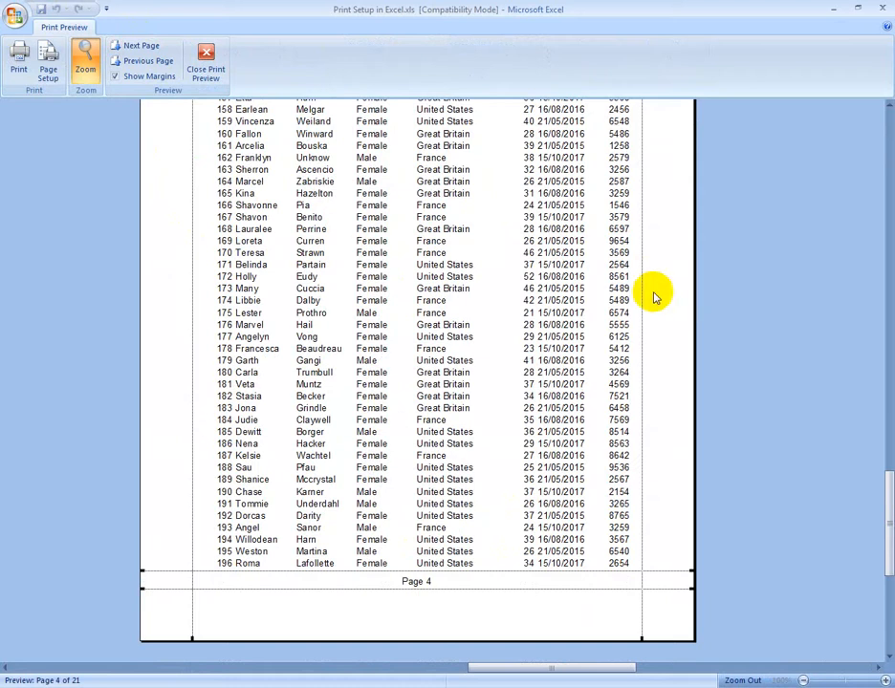
pyautogui.scroll(5, 652, 297)
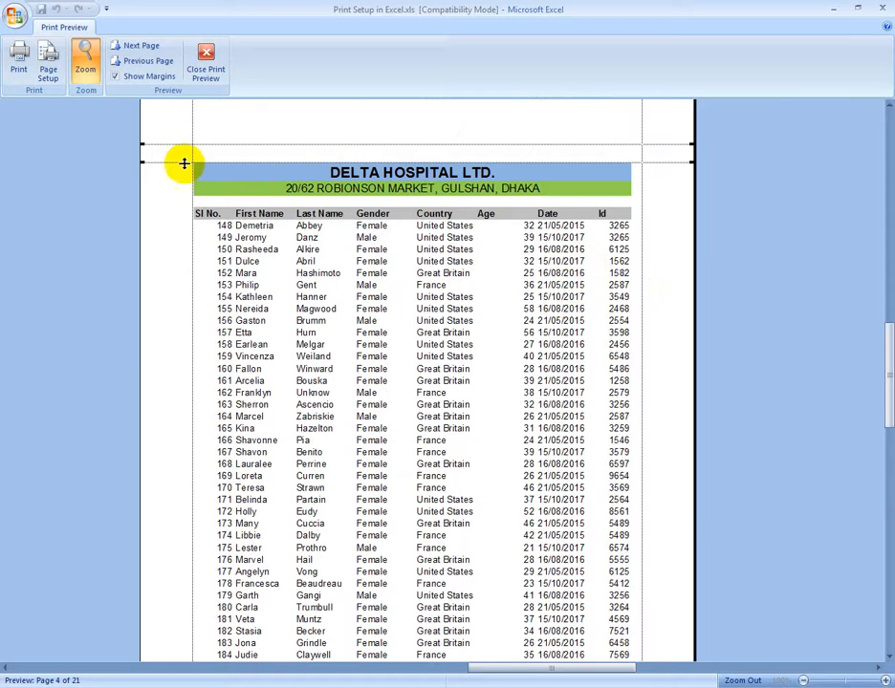
# Step: In the preview's page setup, set the top margin to about 0.82 and the header margin to about 0.575
pyautogui.click(46, 62)
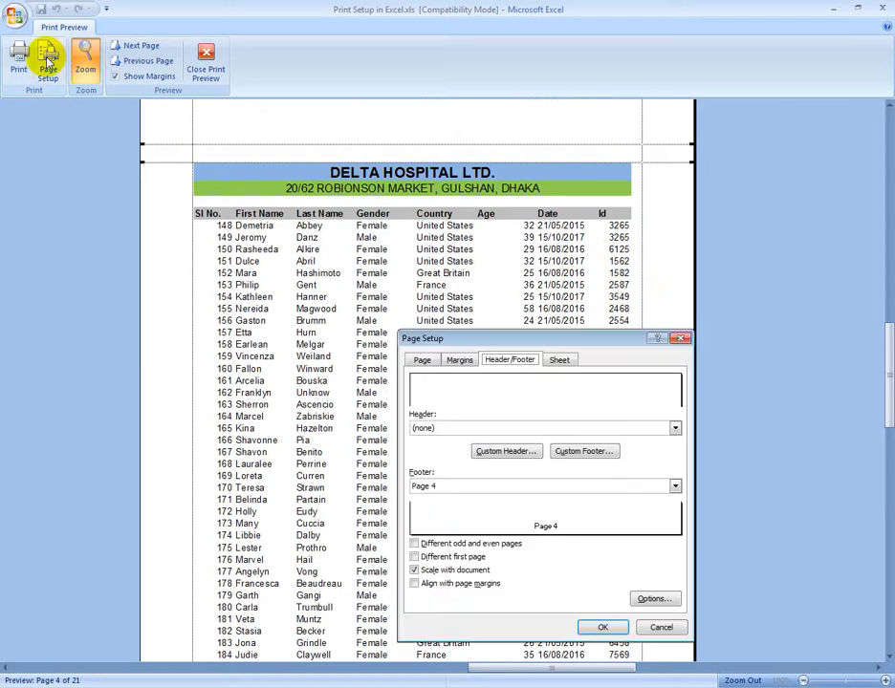
pyautogui.click(460, 360)
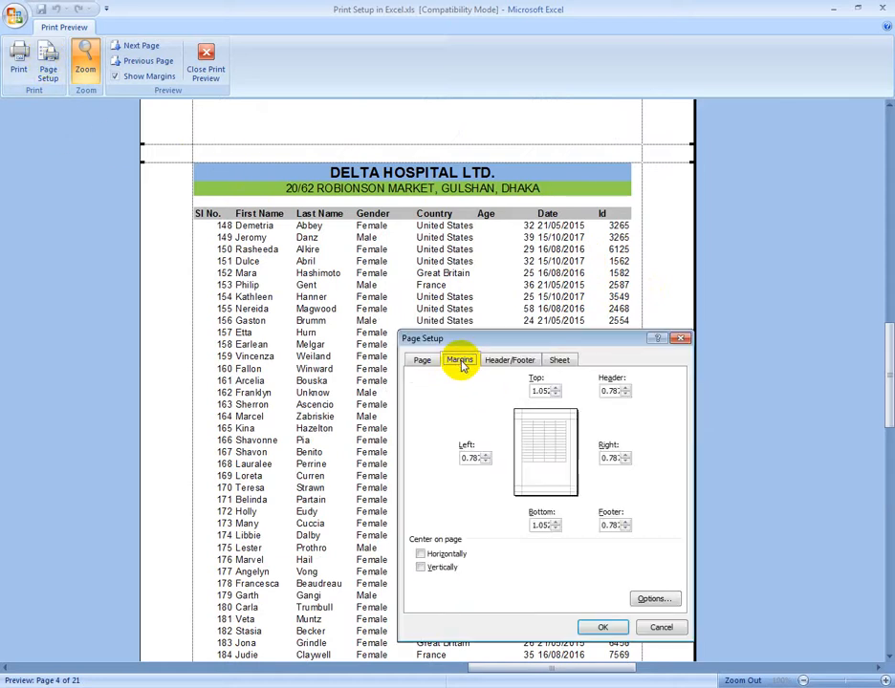
pyautogui.click(546, 392)
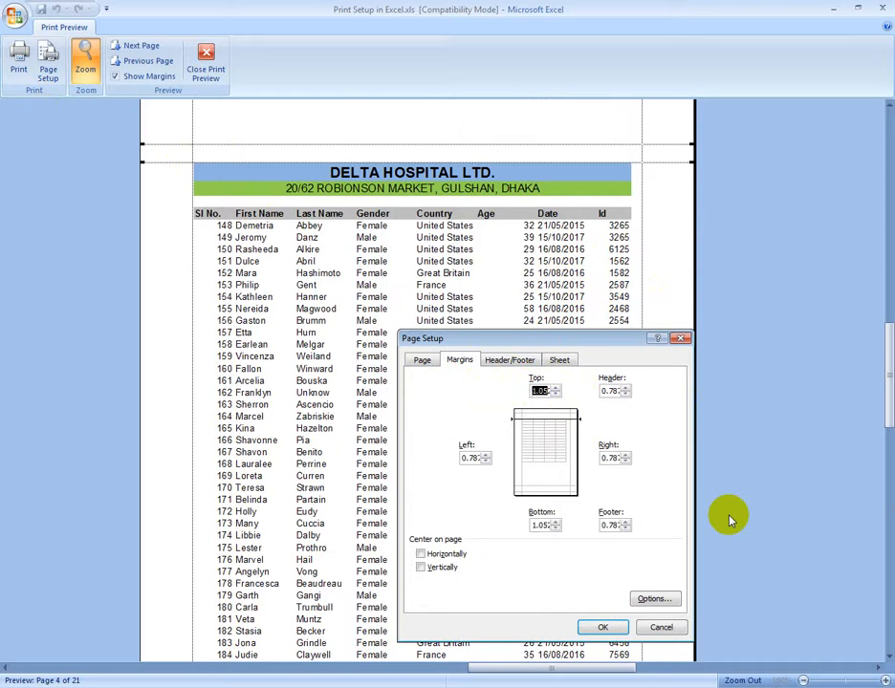
pyautogui.write('0.27')
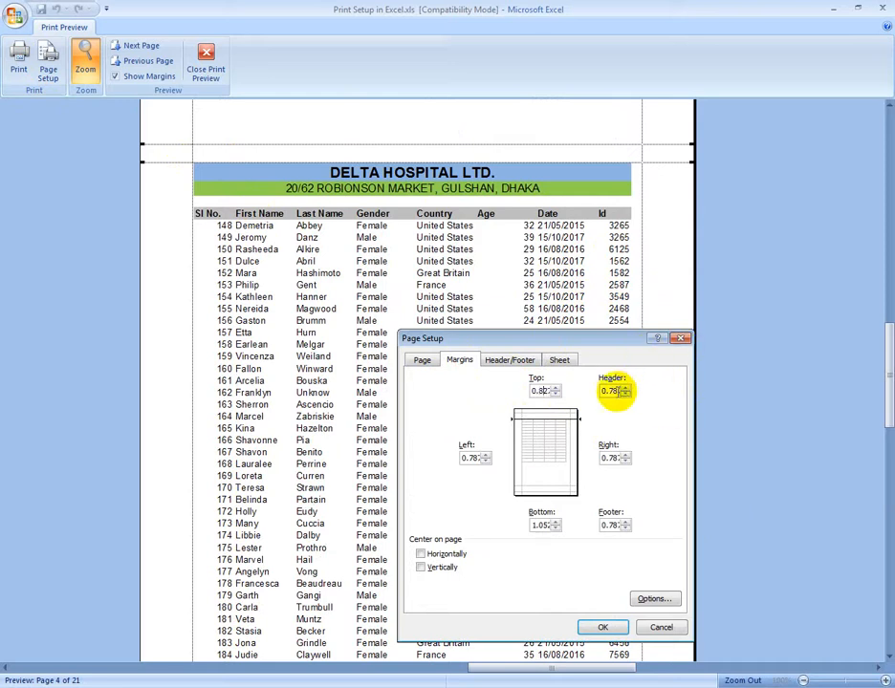
pyautogui.click(616, 390)
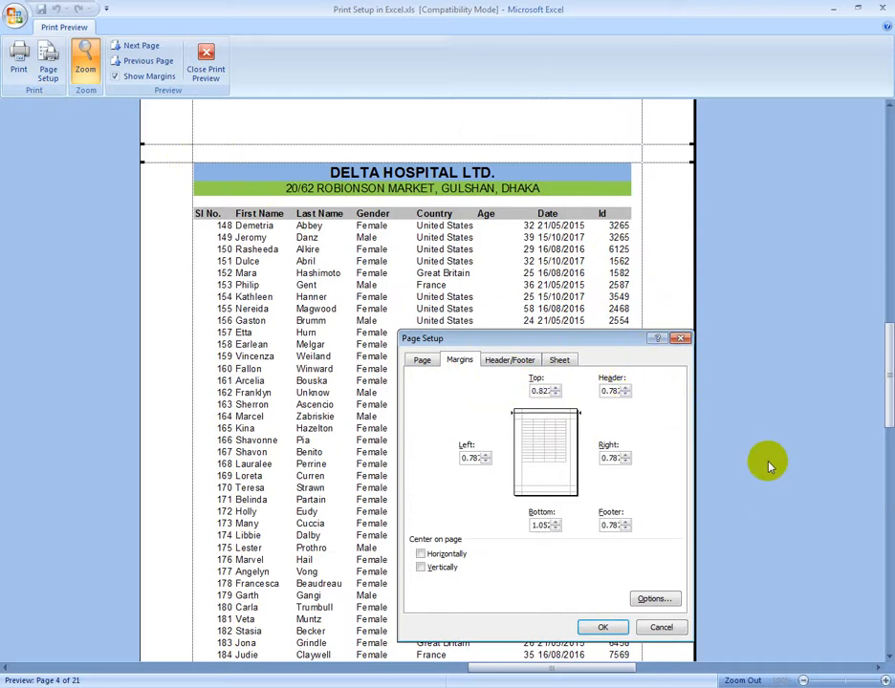
pyautogui.write('575')
# Step: Set the right margin to about 0.575 and the bottom margin to about 0.52, adjust the footer margin, and apply the page setup
pyautogui.click(469, 459)
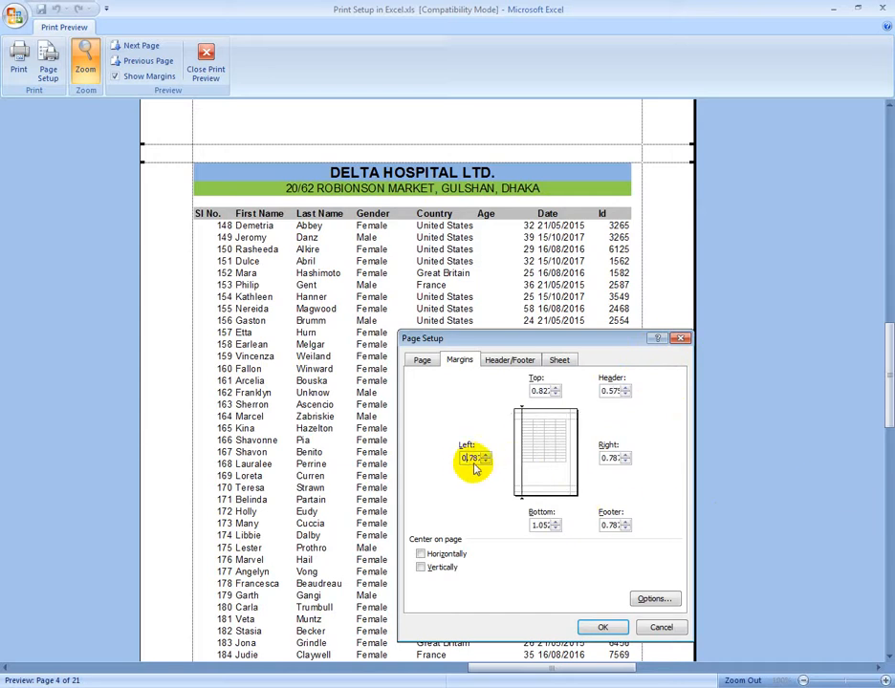
pyautogui.click(622, 458)
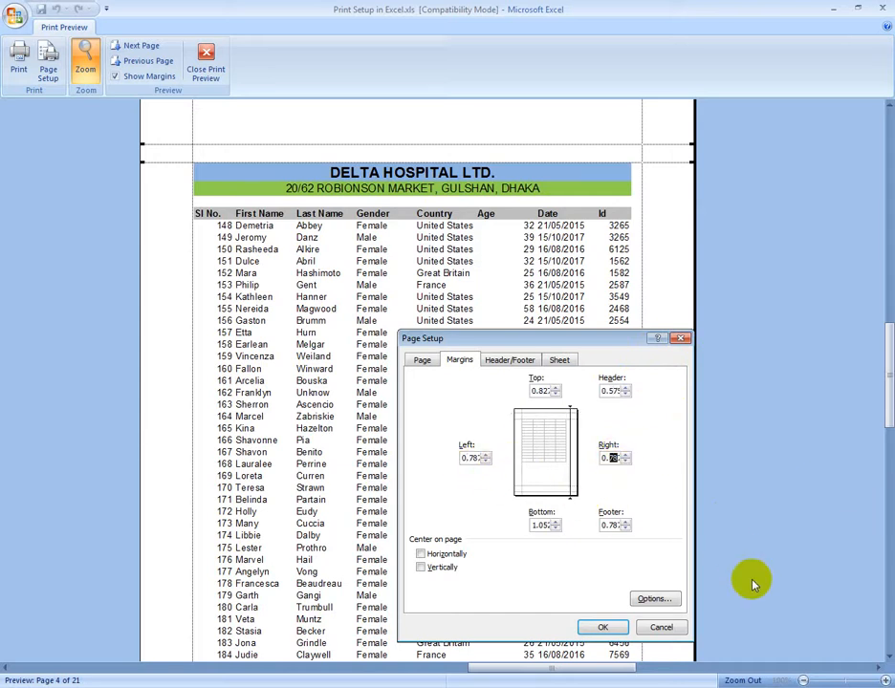
pyautogui.click(541, 525)
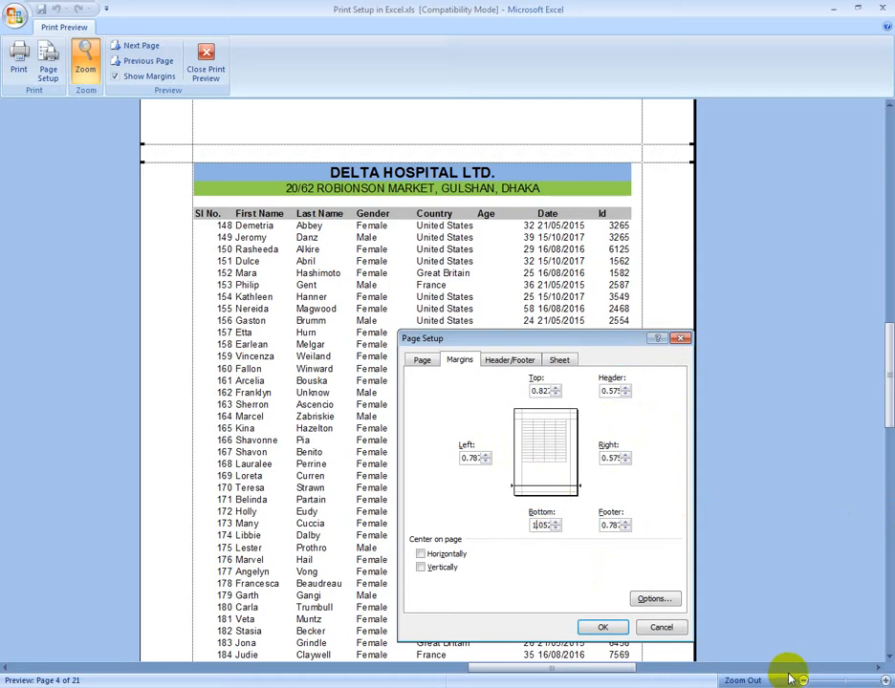
pyautogui.write('0.77')
pyautogui.click(612, 525)
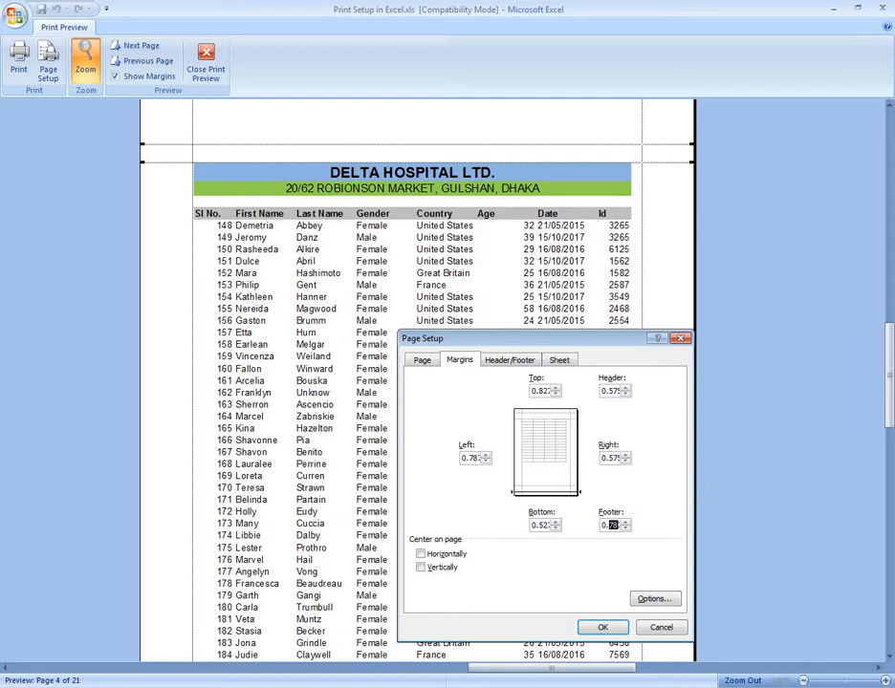
pyautogui.click(612, 627)
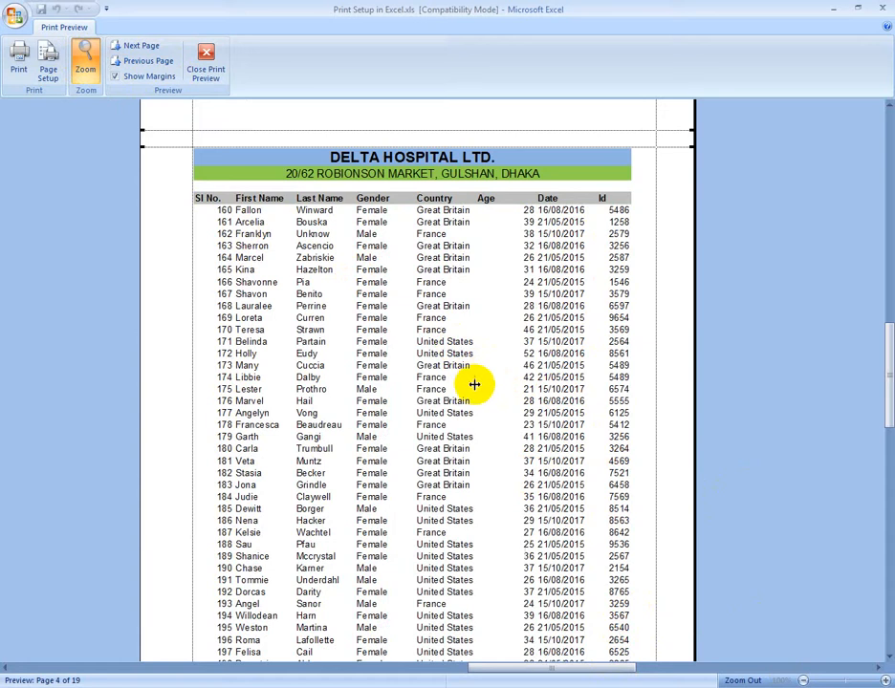
# Step: Open the print settings and try Grayscale in the EPSON L130 printer's properties, but finish with Color selected and accept them
pyautogui.click(17, 52)
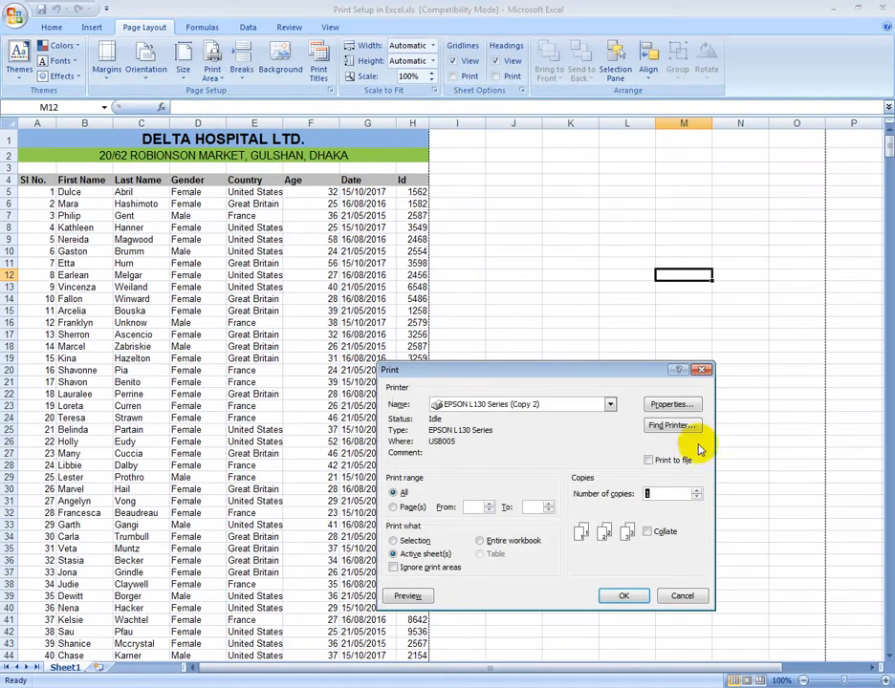
pyautogui.click(671, 405)
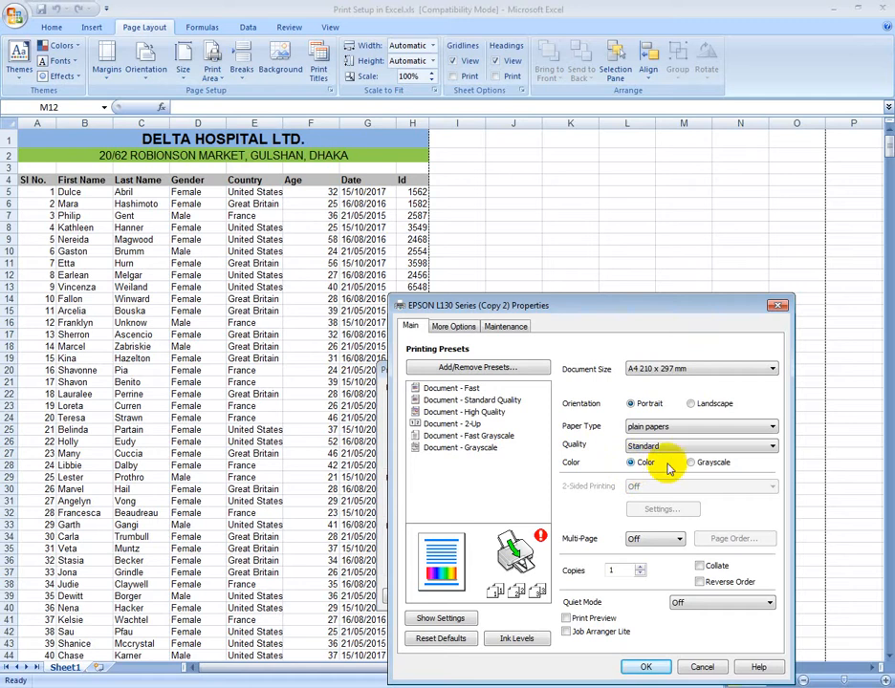
pyautogui.click(721, 463)
pyautogui.click(645, 465)
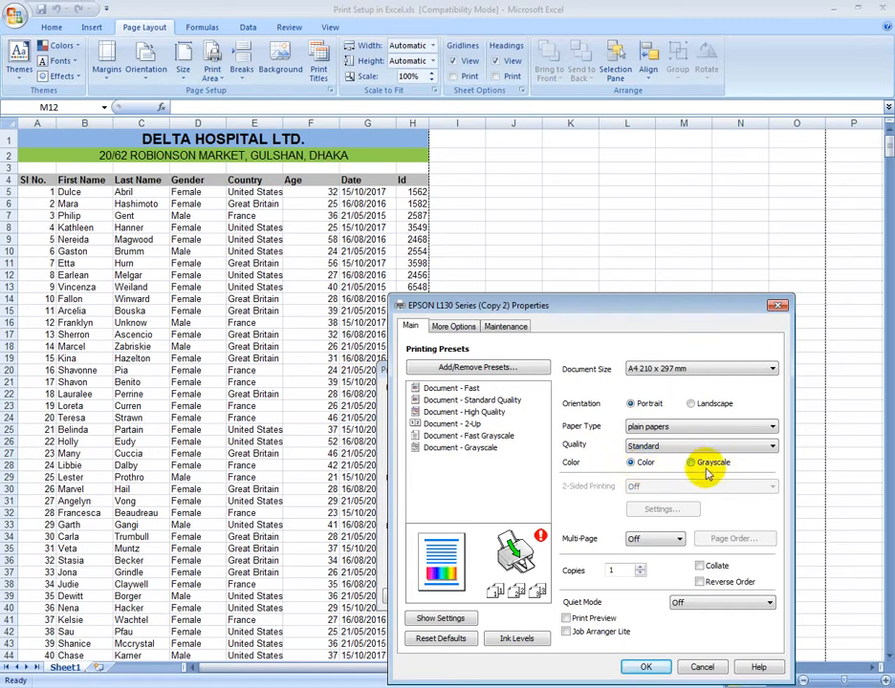
pyautogui.click(693, 465)
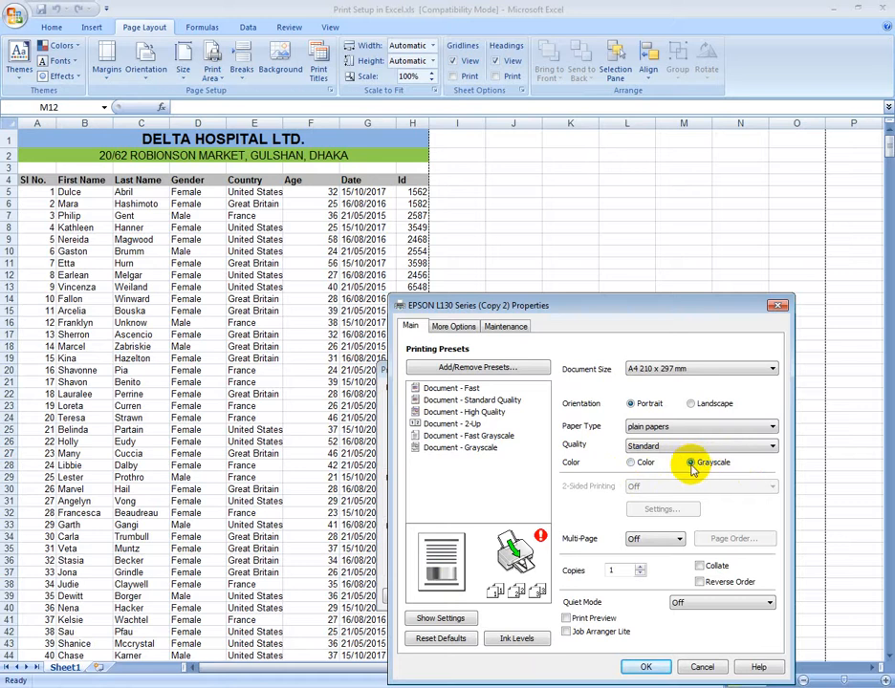
pyautogui.click(638, 465)
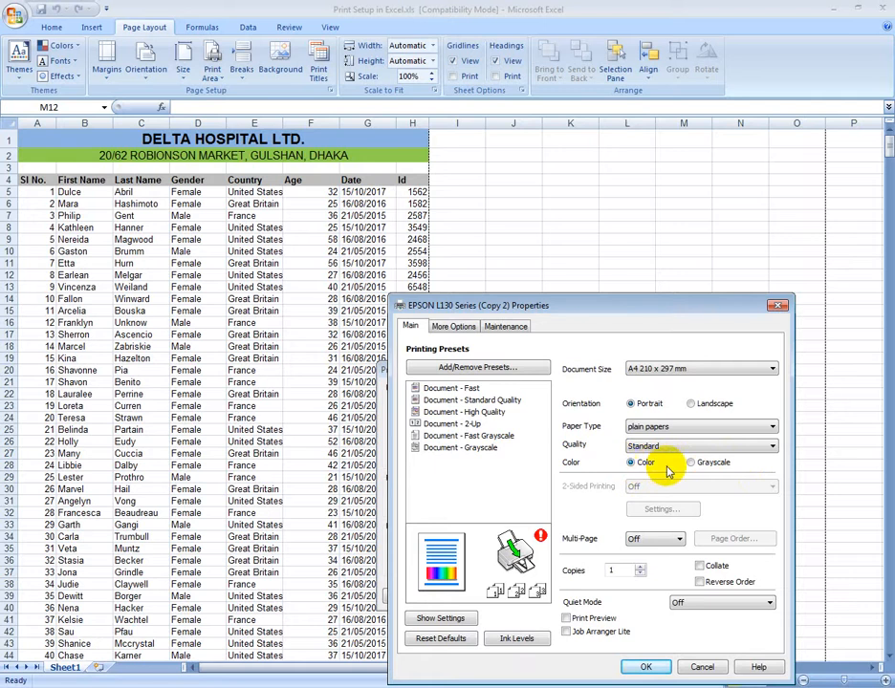
pyautogui.click(650, 666)
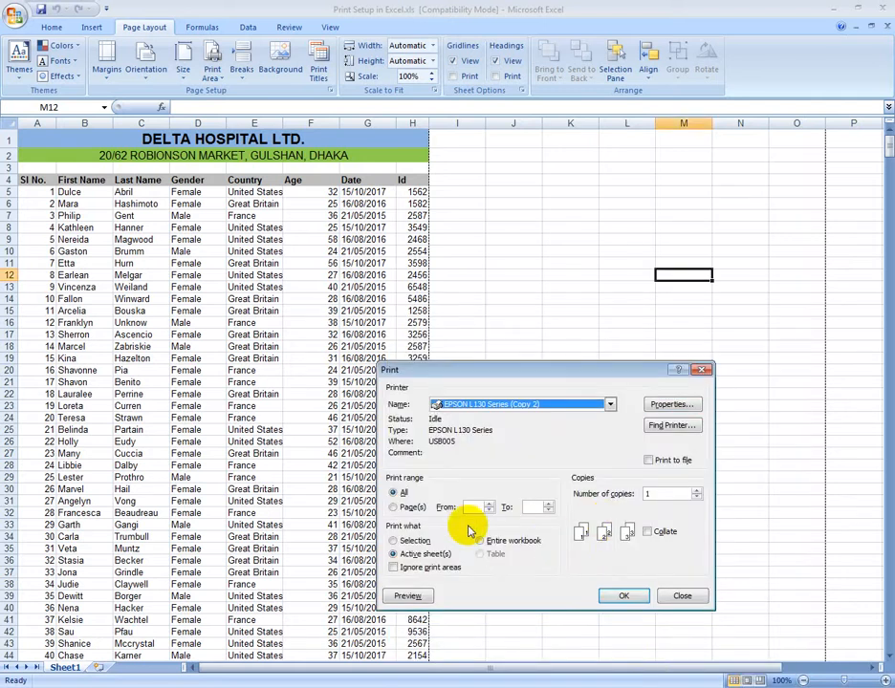
# Step: Limit the print range to pages 1 to 4
pyautogui.click(477, 510)
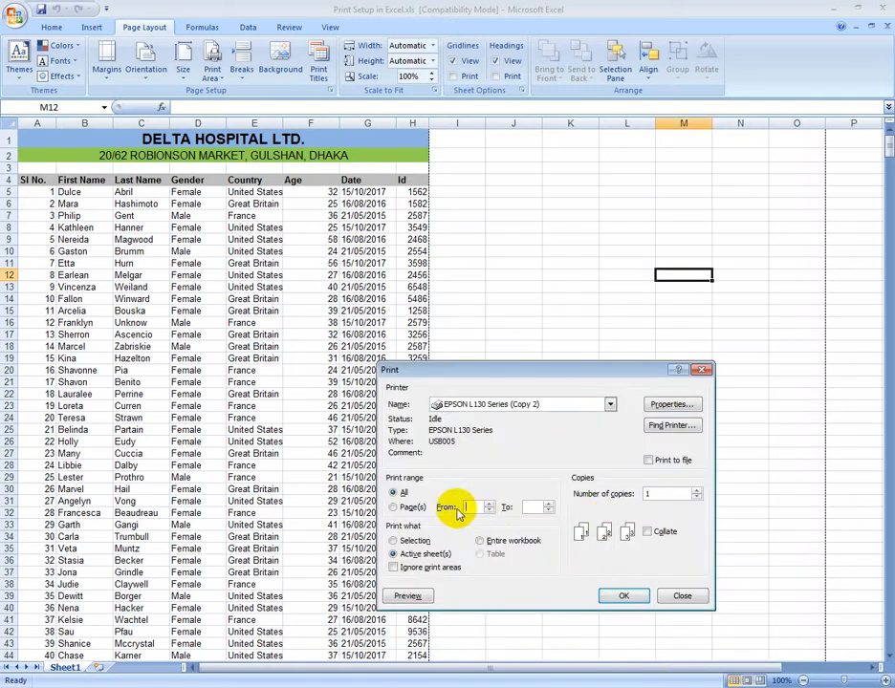
pyautogui.write('1')
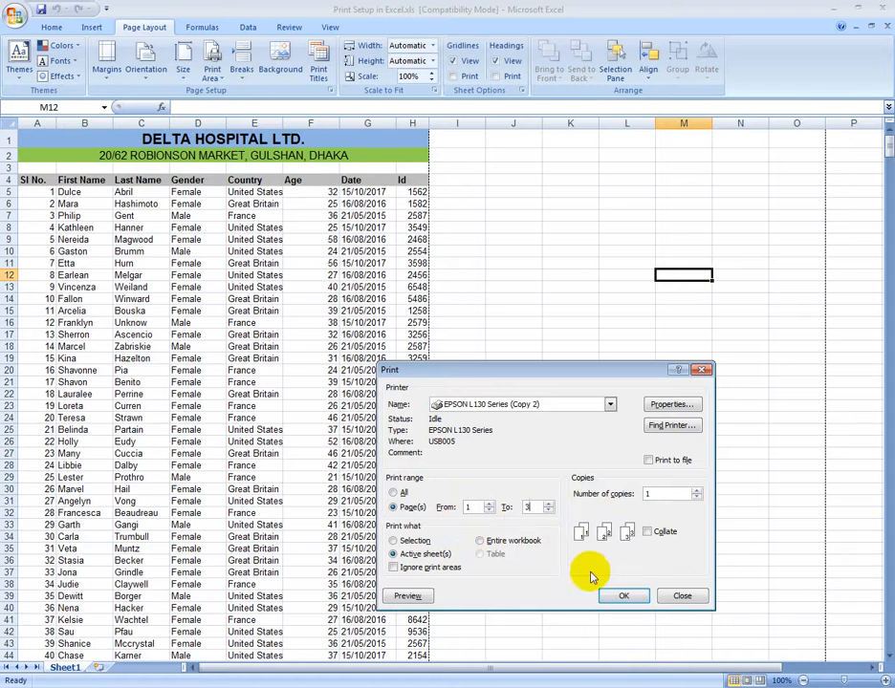
pyautogui.click(474, 509)
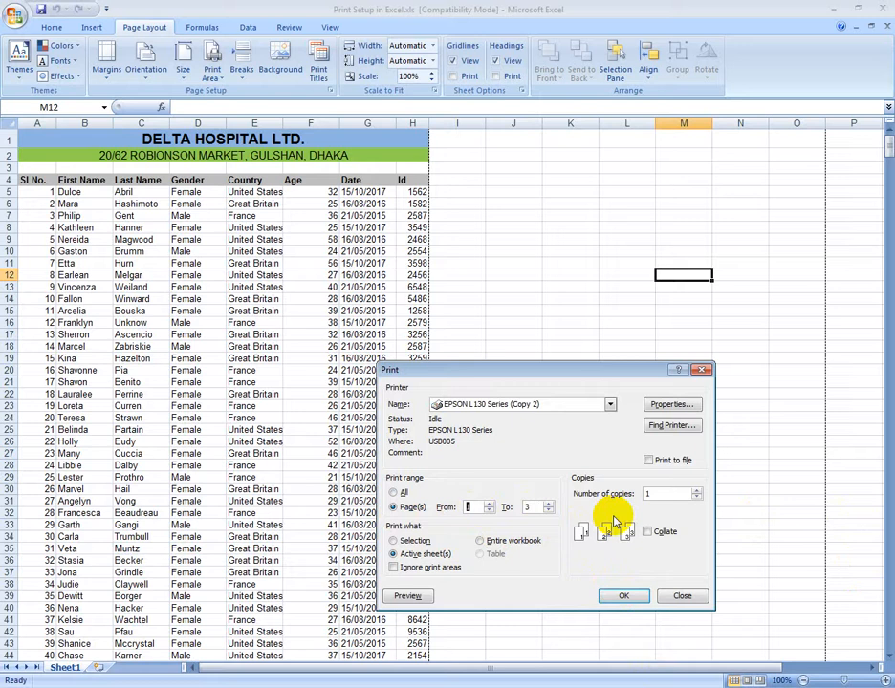
pyautogui.doubleClick(526, 509)
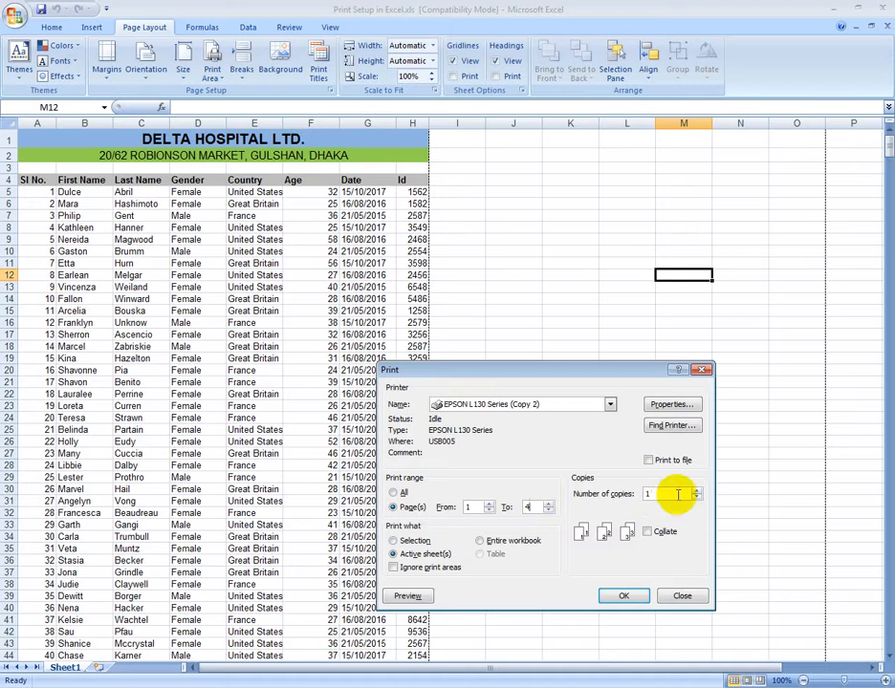
# Step: Set the number of copies to 2
pyautogui.moveTo(657, 495); pyautogui.dragTo(638, 498)
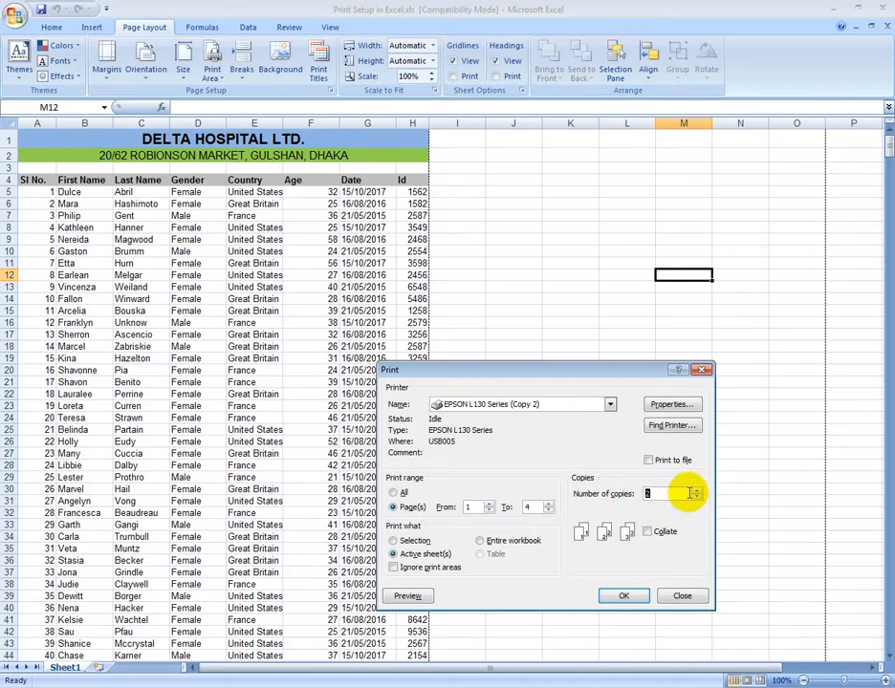
pyautogui.moveTo(665, 496); pyautogui.dragTo(630, 502)
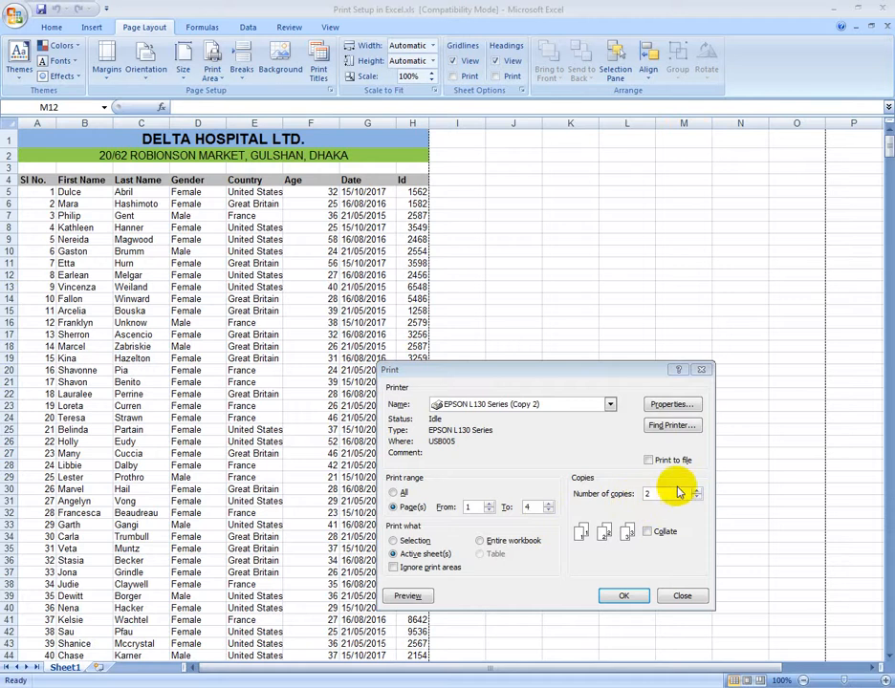
pyautogui.click(669, 495)
pyautogui.moveTo(661, 494); pyautogui.dragTo(639, 496)
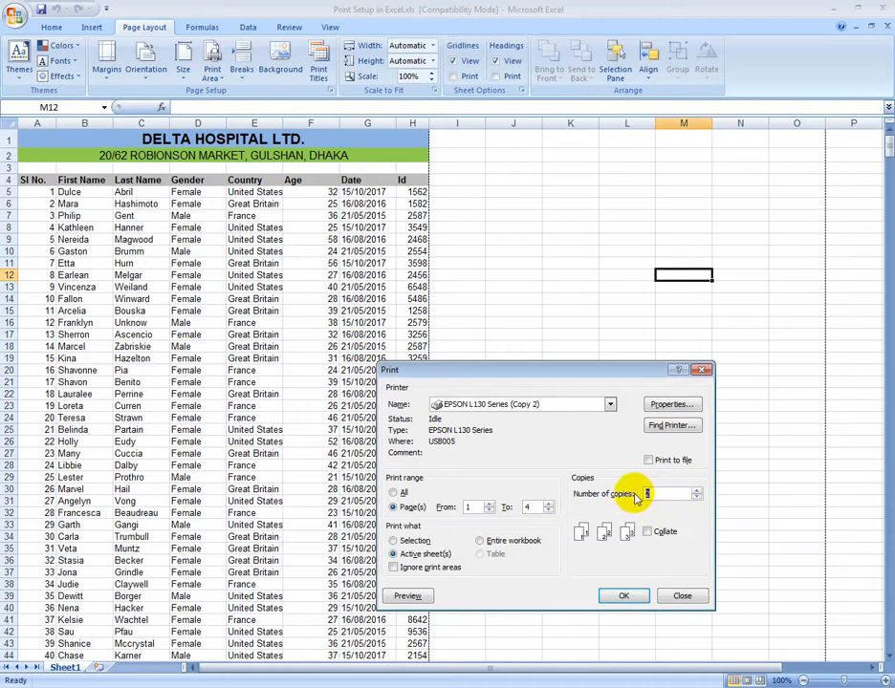